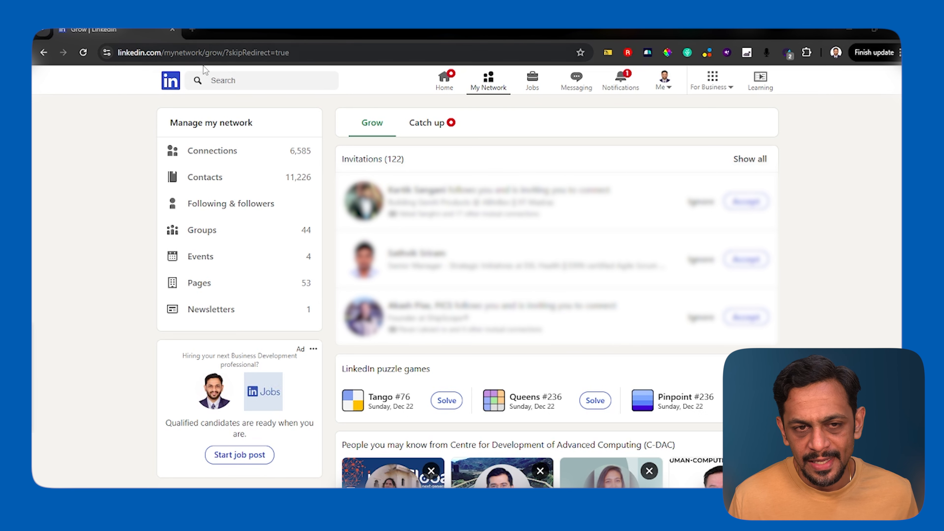
Open the Messaging page on LinkedIn.
left_click(576, 82)
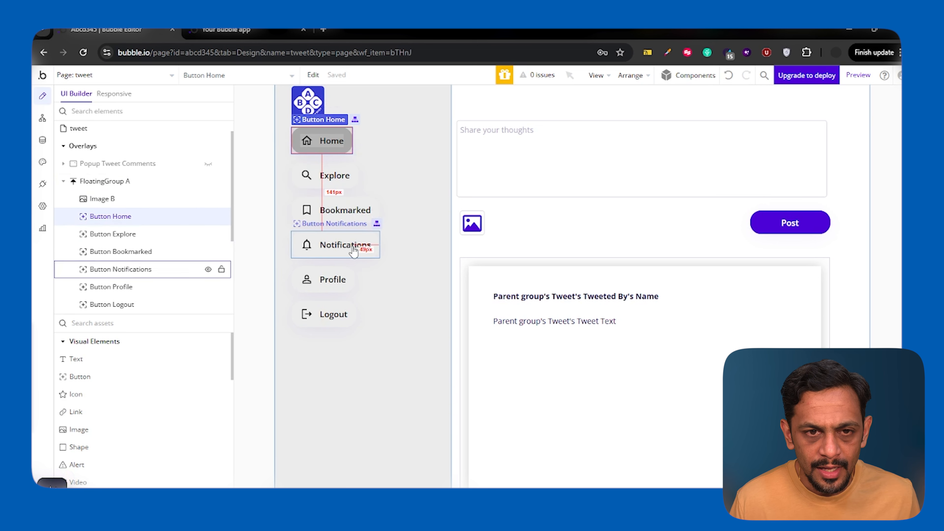
In the Bubble editor, create a new page named tweet_clone, cloned from the tweet page.
left_click(104, 74)
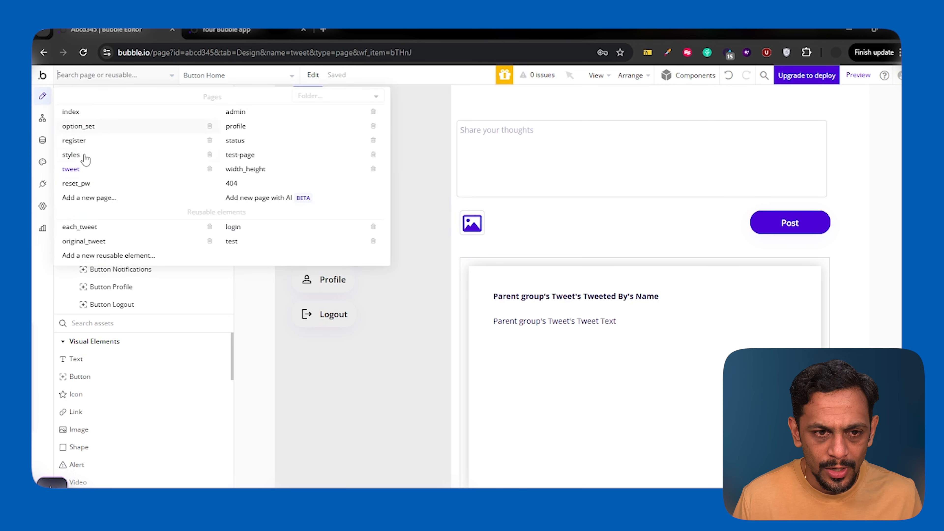
left_click(88, 198)
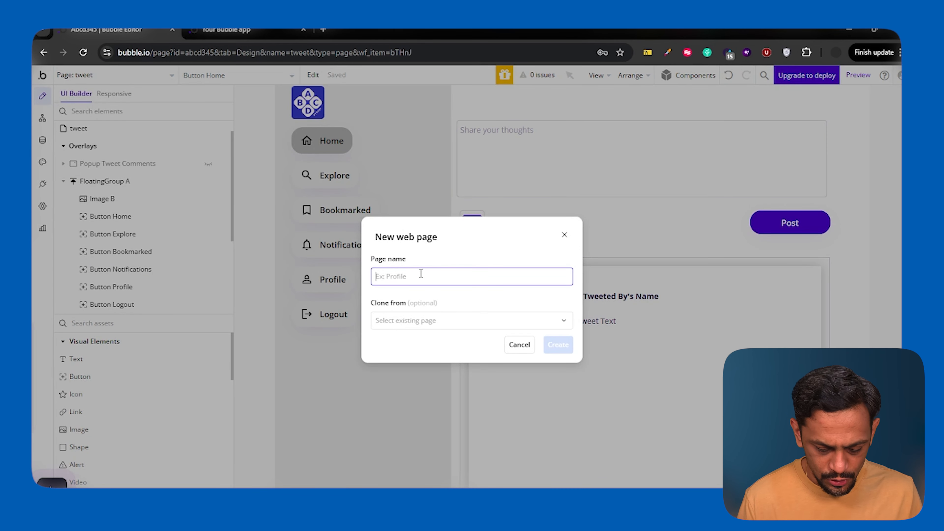
type("tweet_clone")
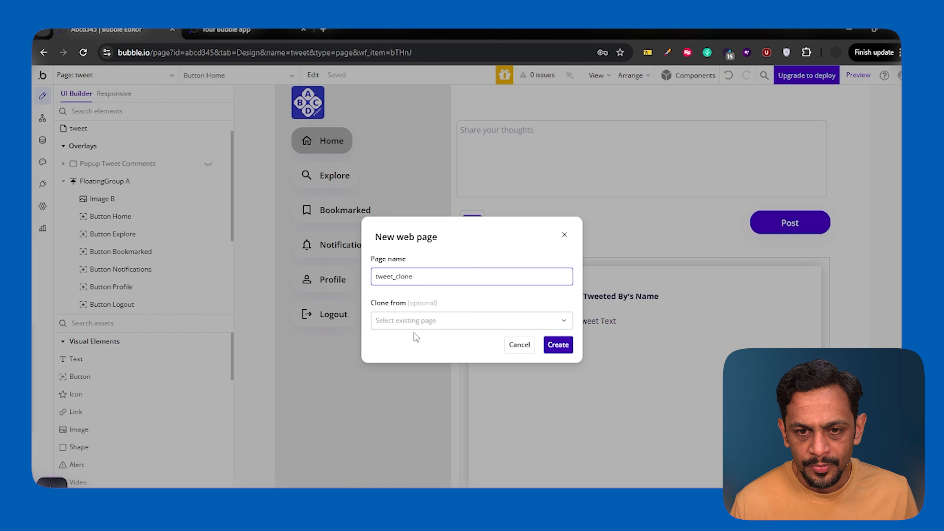
left_click(419, 320)
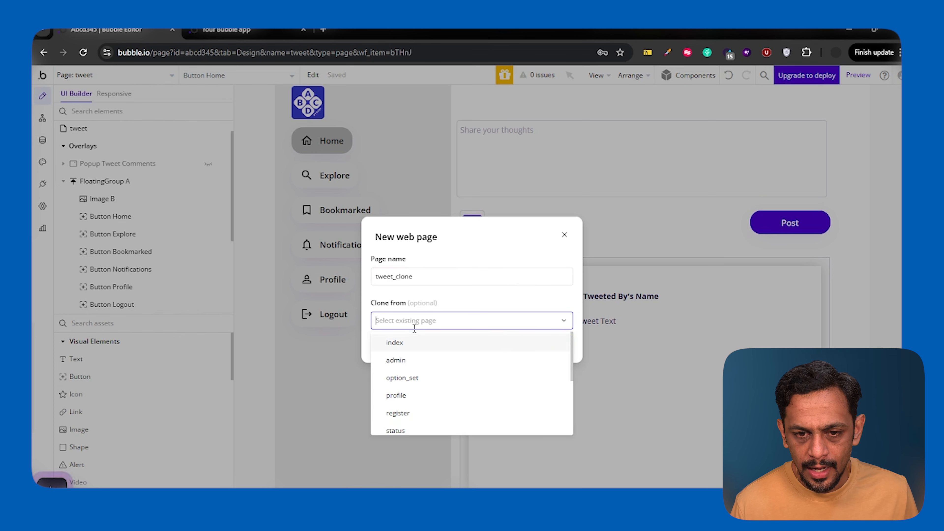
scroll(407, 395, "down", 3)
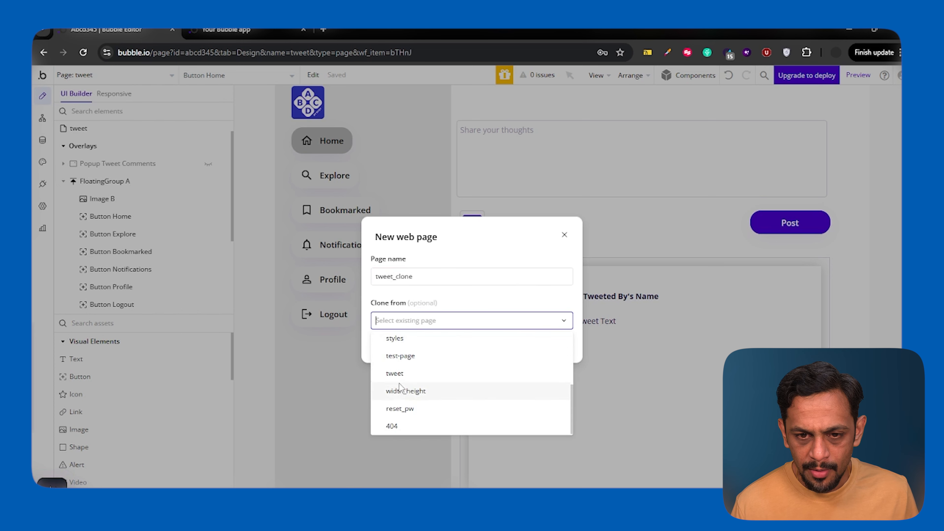
left_click(400, 378)
left_click(558, 345)
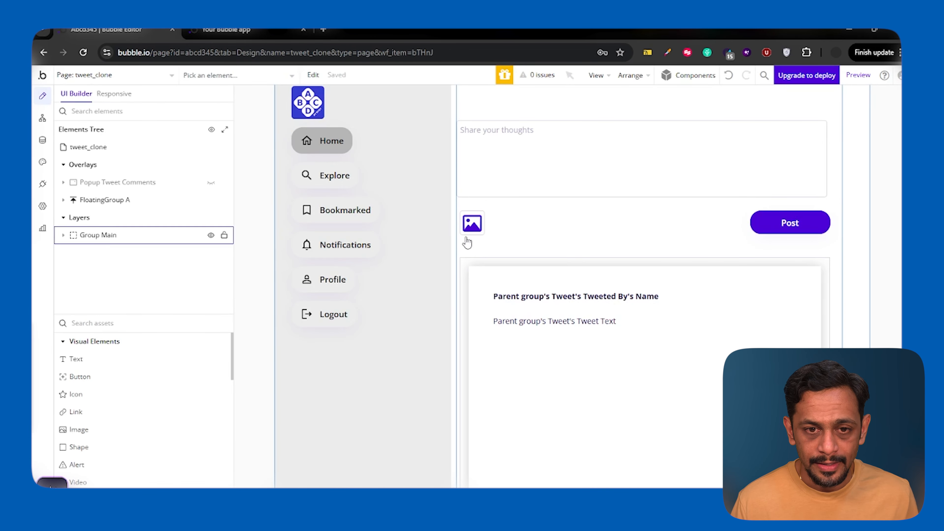
In the Explore button's workflow, turn off sending more parameters in the Go to page tweet_clone action.
double_click(332, 192)
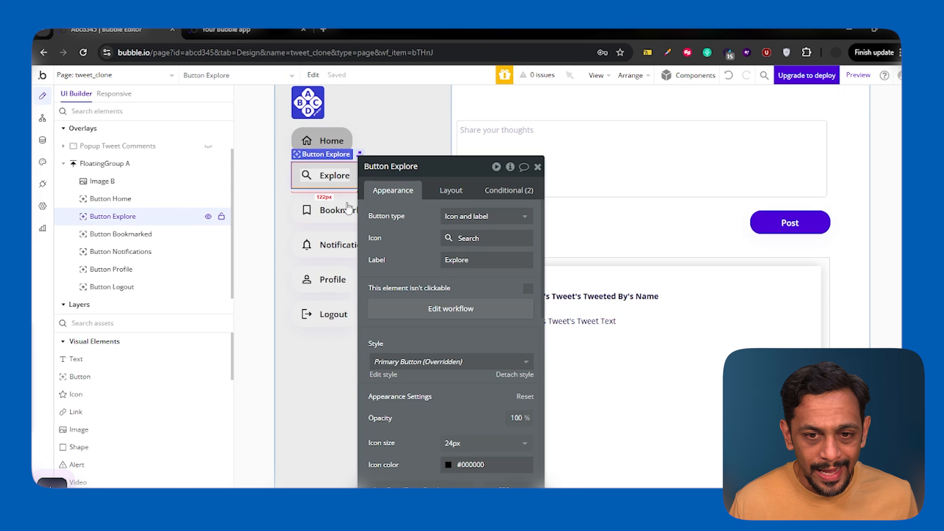
left_click(461, 309)
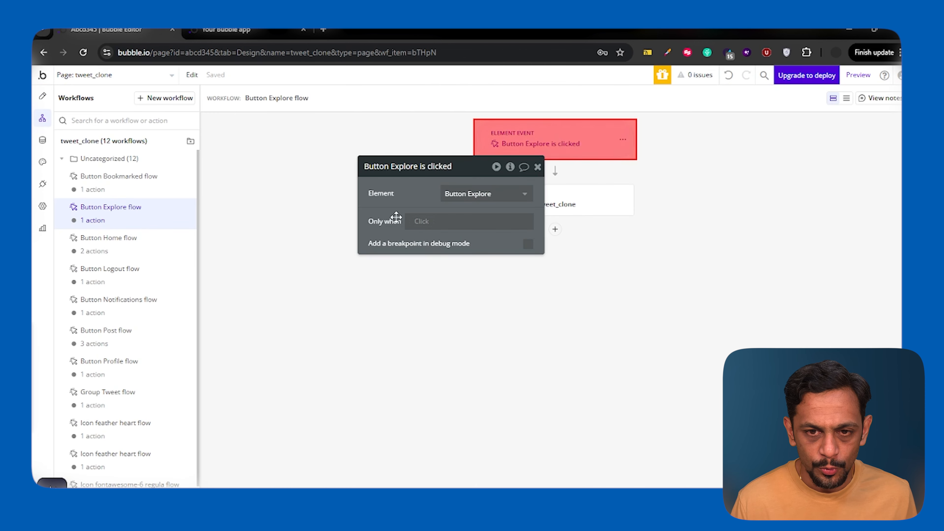
left_click(528, 206)
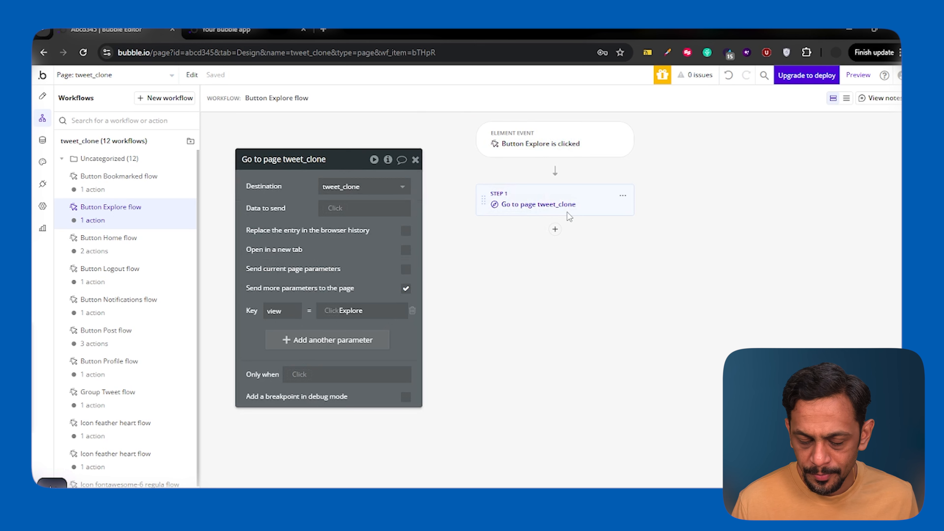
left_click(534, 213)
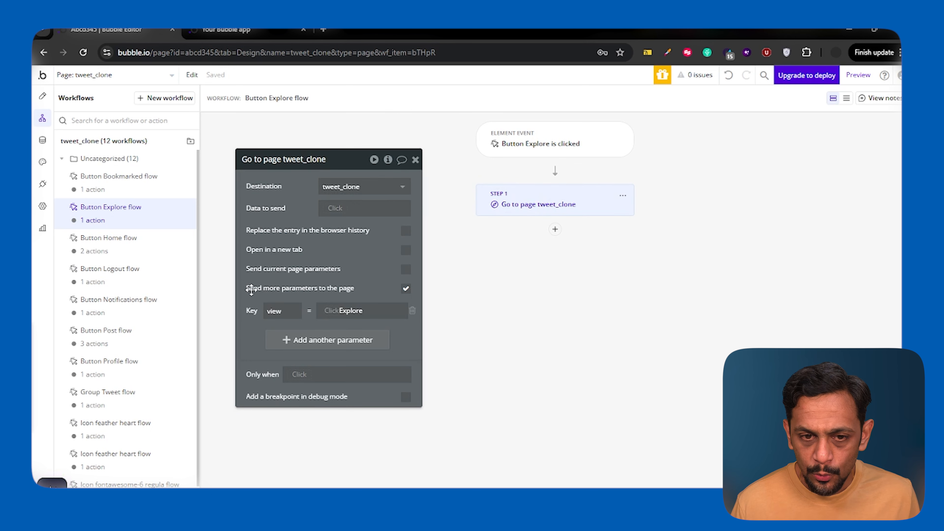
left_click(406, 292)
left_click(405, 289)
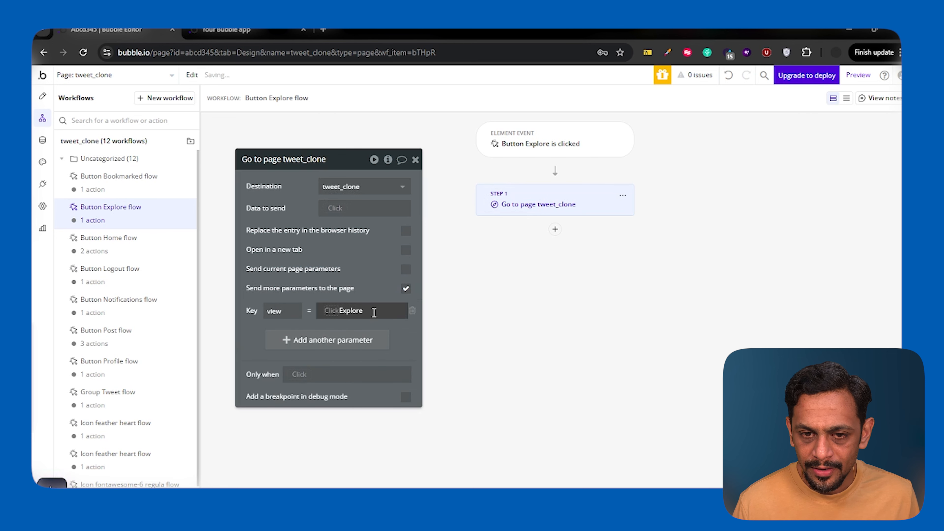
left_click(406, 290)
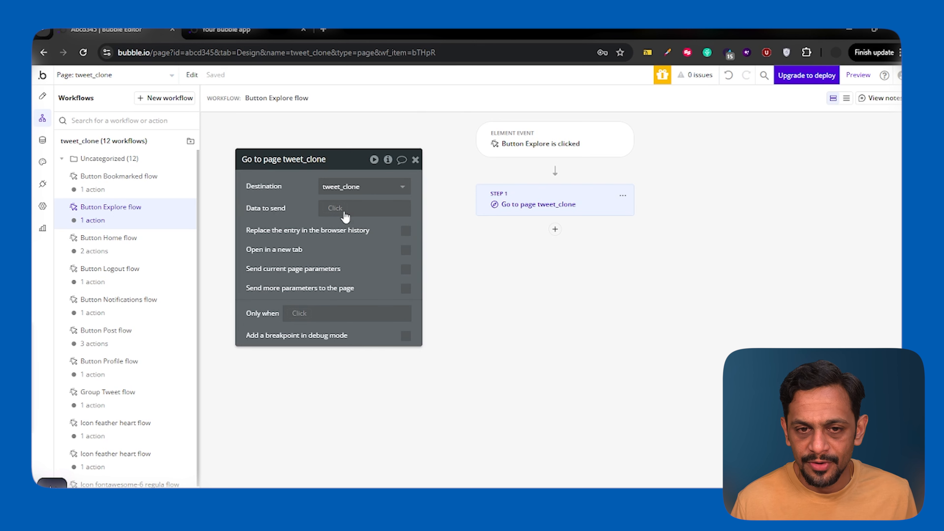
Set the data to send in the Explore workflow's Go to page action to the arbitrary text "Explore".
left_click(326, 210)
type("arb")
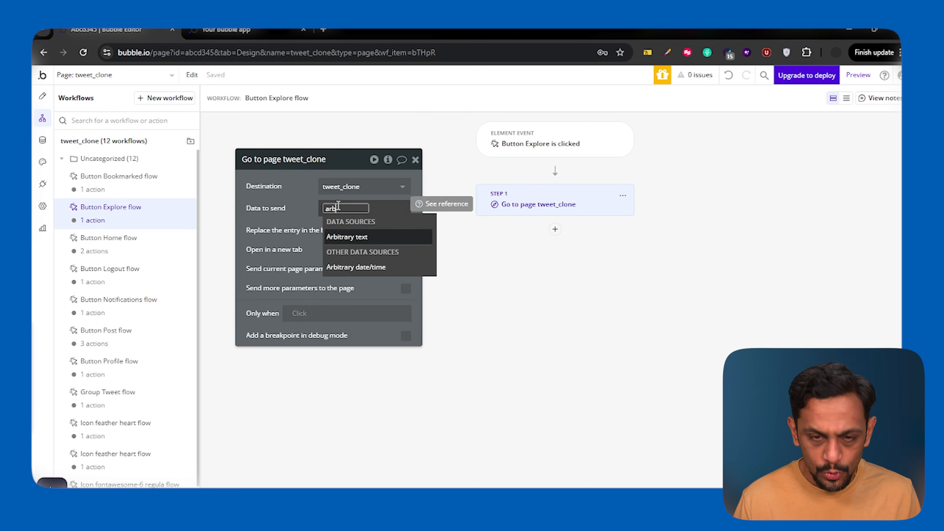
left_click(347, 237)
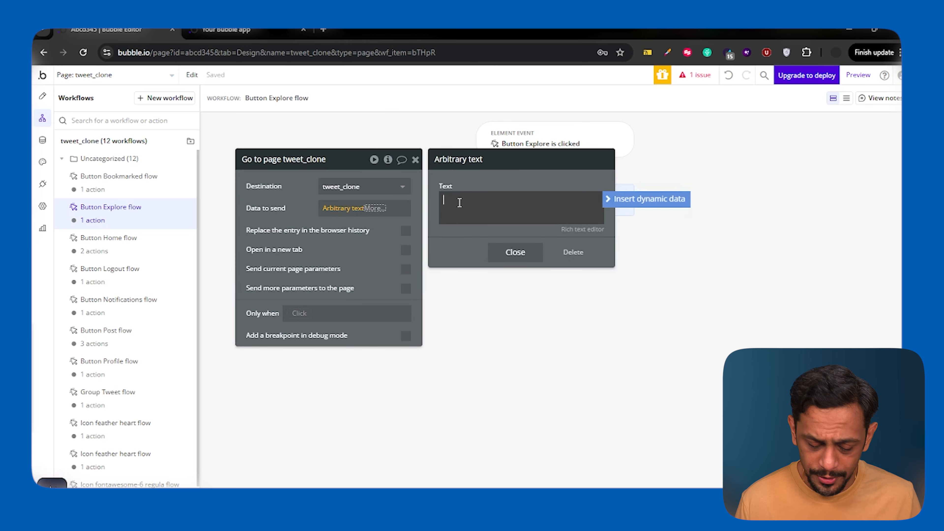
type("Exp")
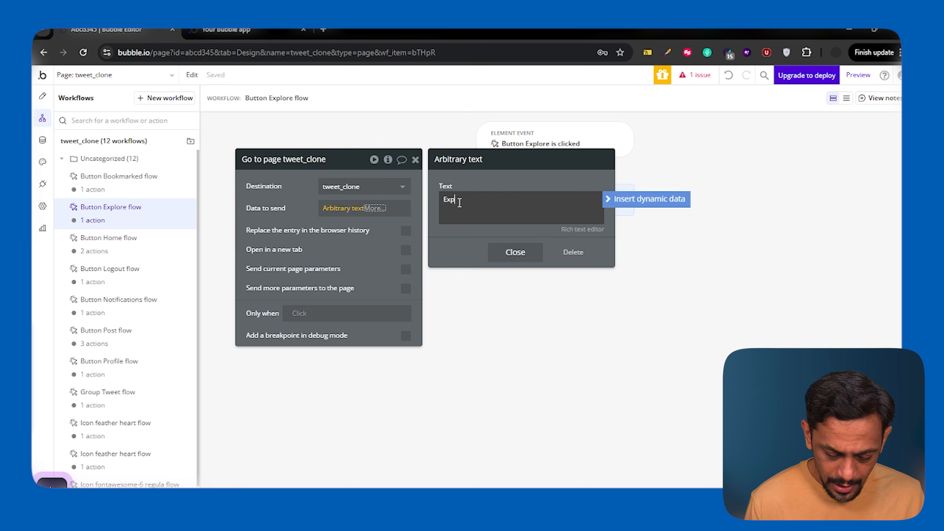
left_click(518, 253)
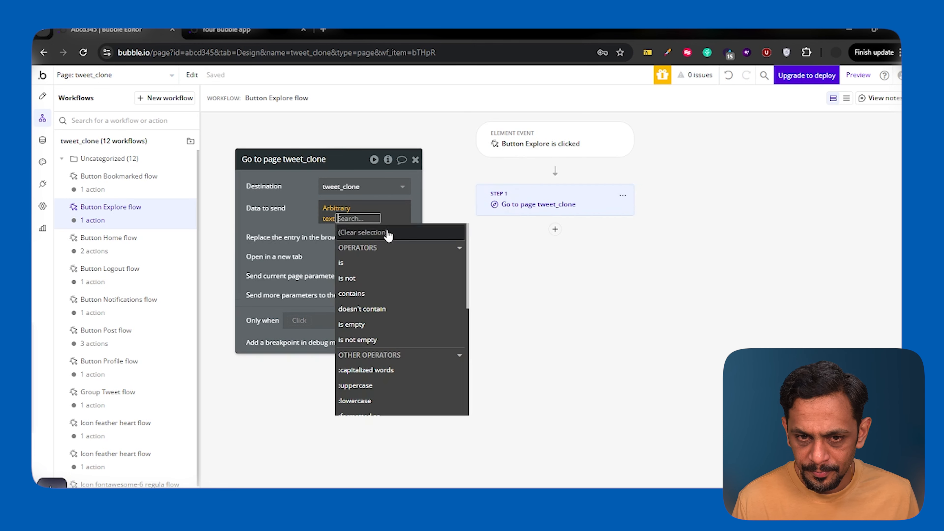
left_click(290, 205)
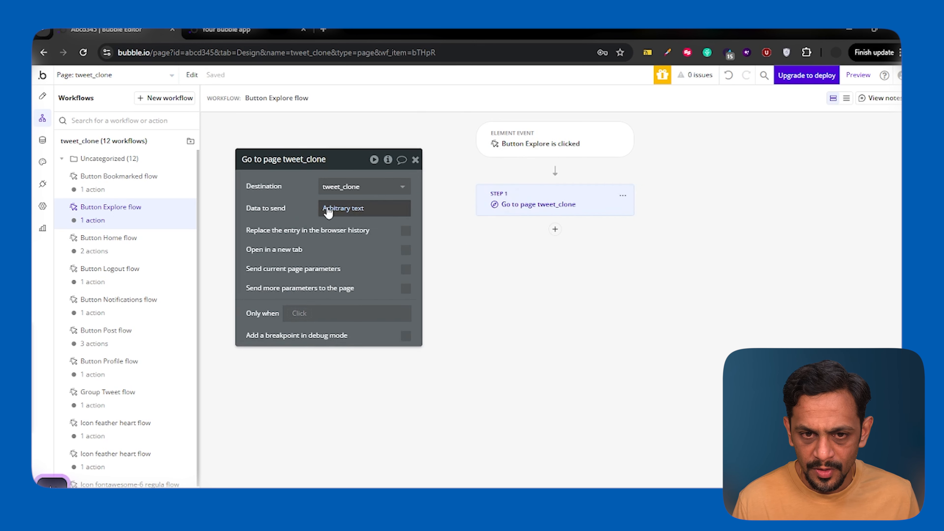
Copy the Explore workflow's Go to page action into the Button Notifications flow and delete the original navigation action there.
right_click(544, 207)
left_click(565, 232)
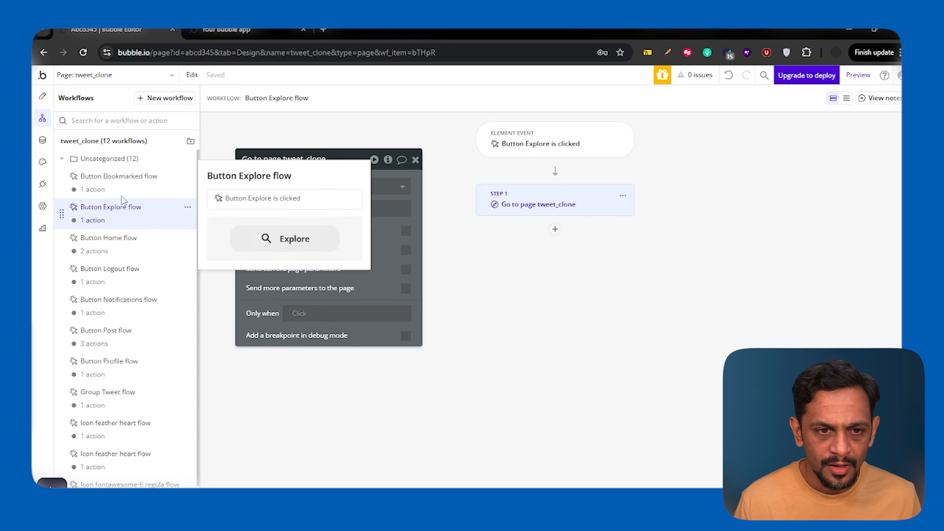
left_click(120, 307)
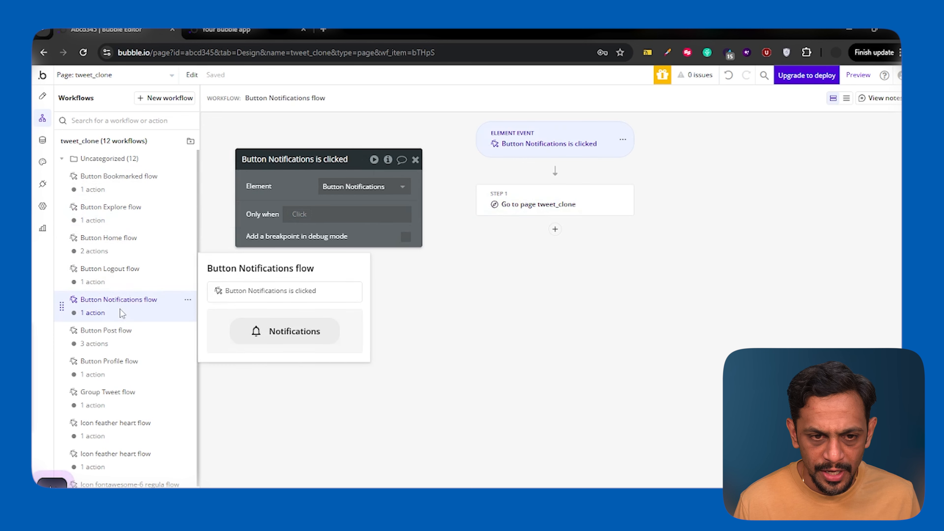
right_click(567, 214)
left_click(579, 253)
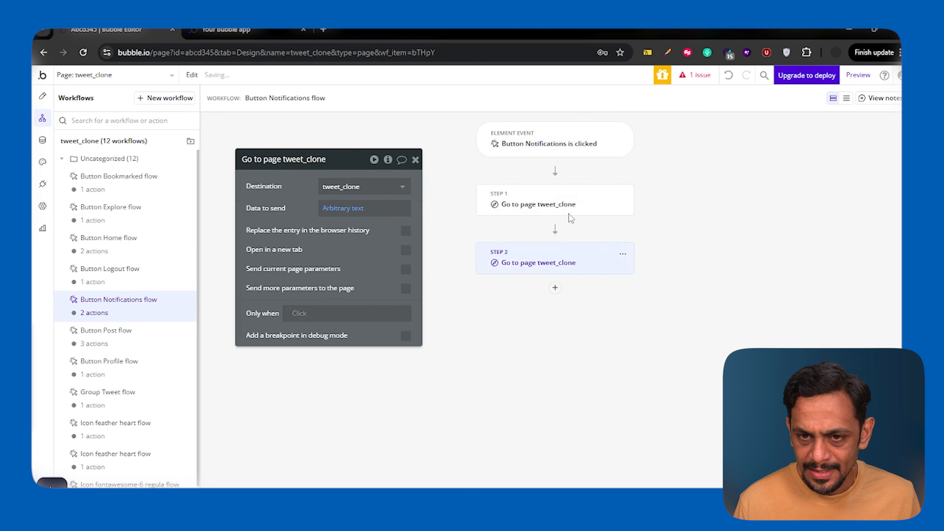
left_click(569, 205)
left_click(623, 196)
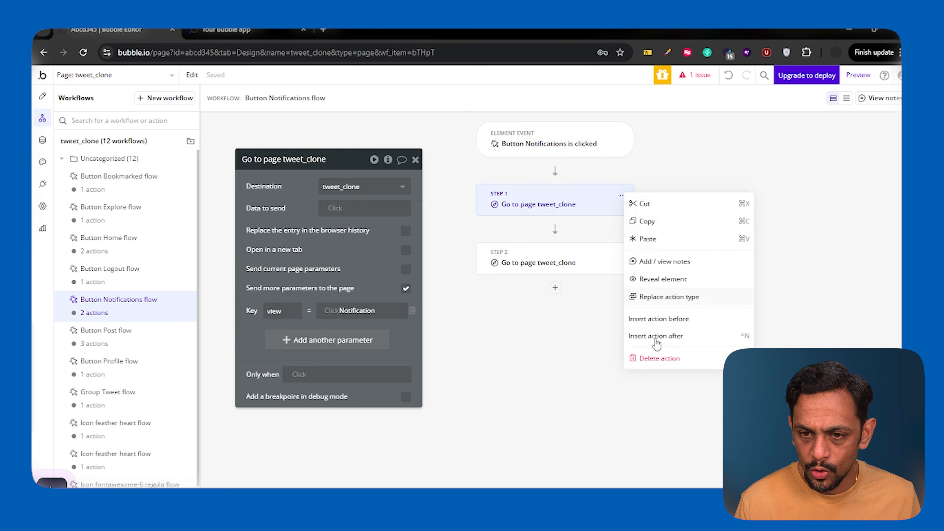
left_click(656, 359)
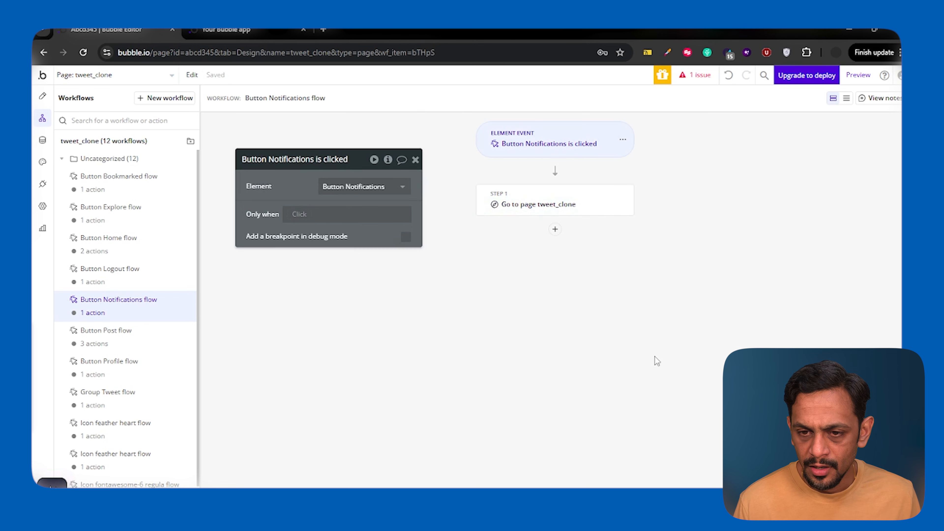
Replace the arbitrary text sent by the Go to page action in the Button Notifications flow with the notifications view name.
left_click(549, 207)
left_click(343, 208)
double_click(454, 200)
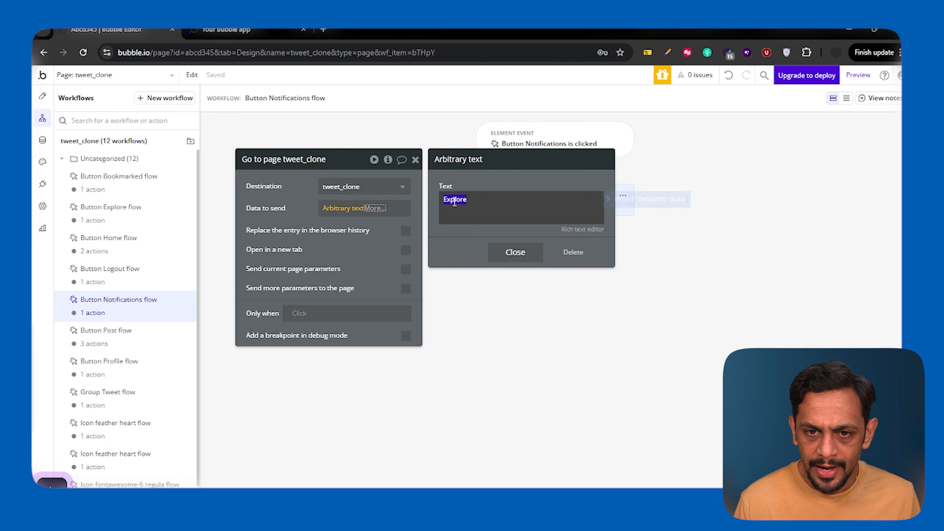
type("Not")
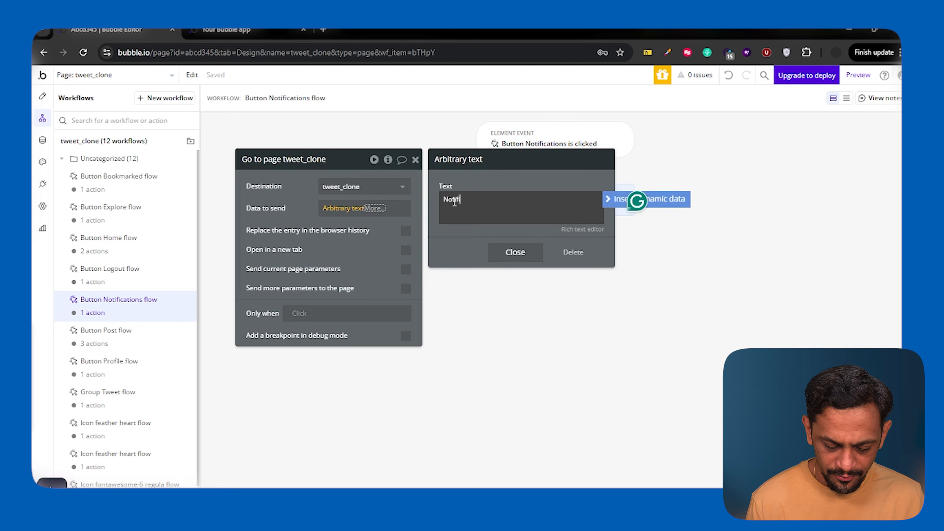
In the Explore button's page-URL condition, change the type of URL data being read to Path segments as list.
left_click(42, 97)
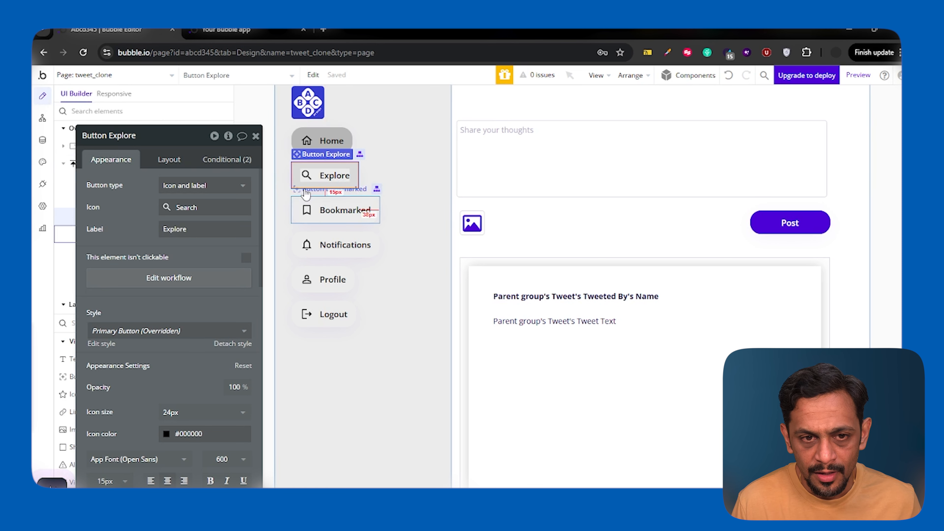
left_click(229, 160)
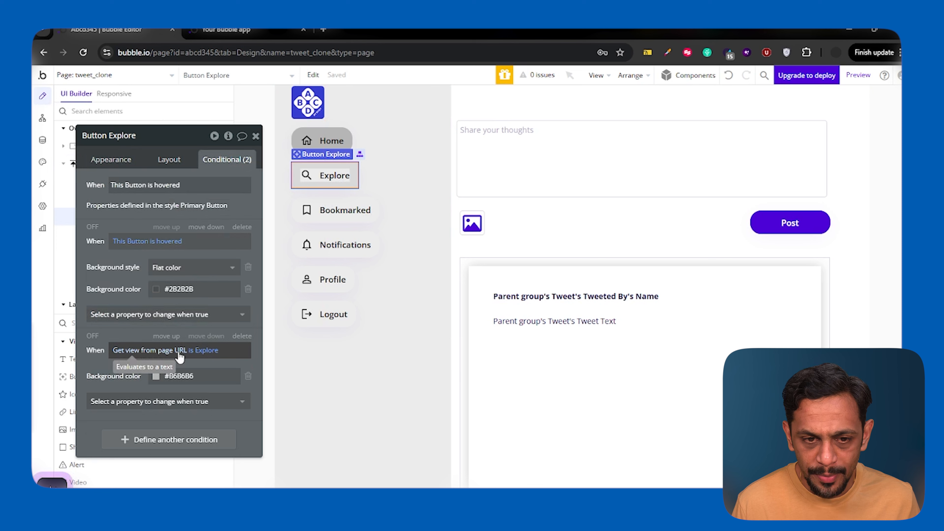
left_click(145, 351)
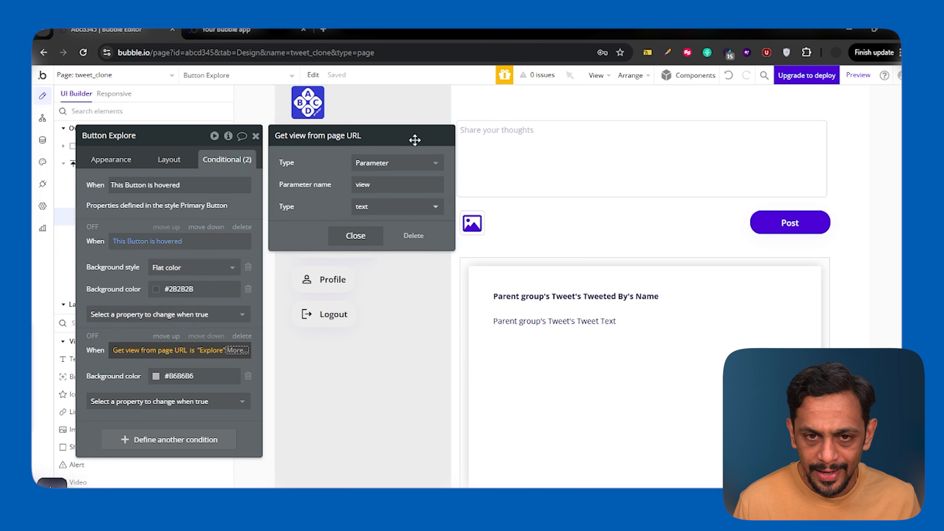
left_click(118, 362)
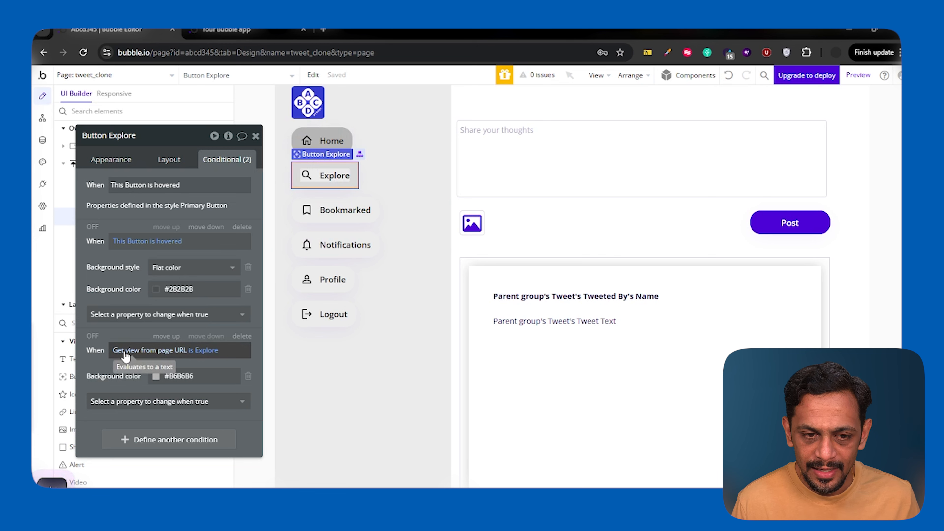
left_click(125, 353)
left_click(382, 167)
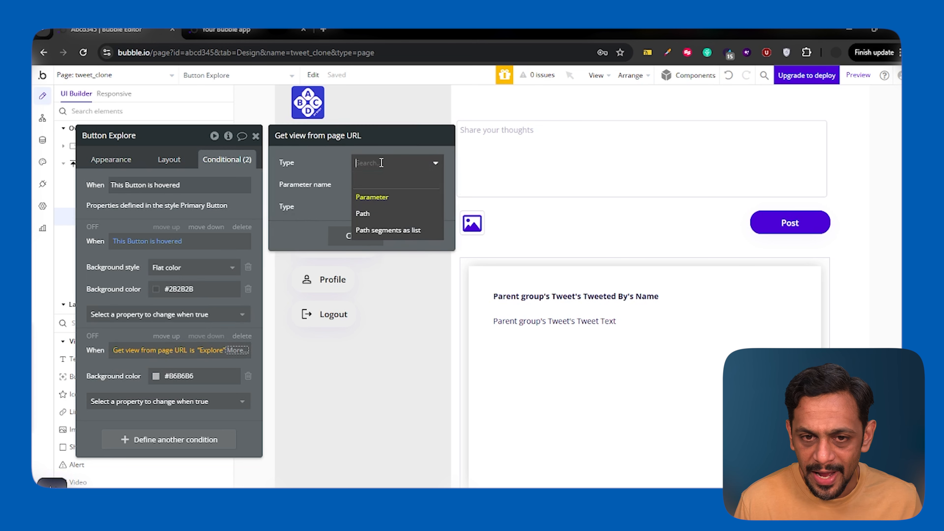
left_click(362, 213)
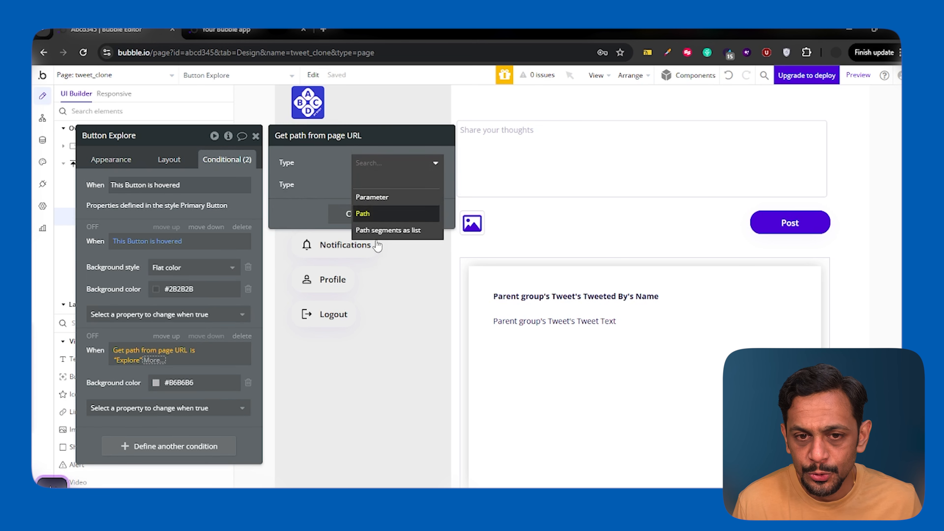
left_click(383, 230)
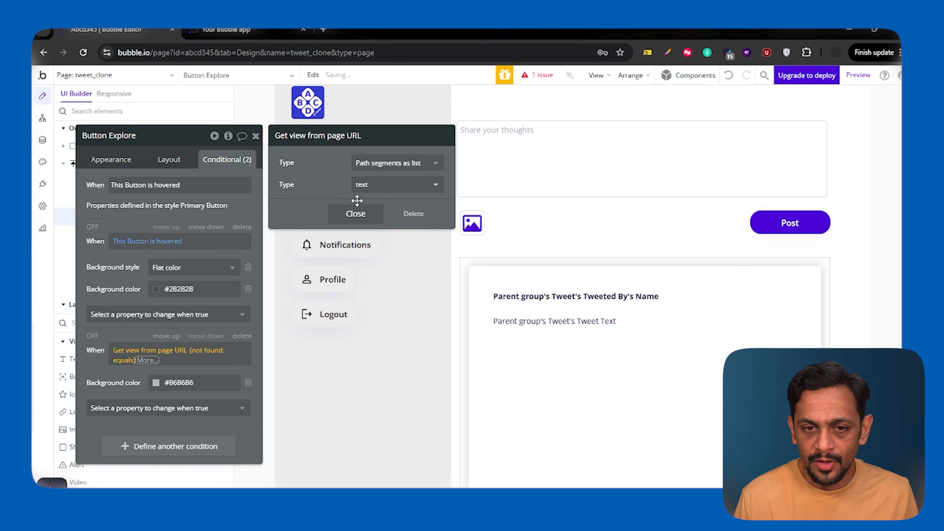
left_click(356, 211)
Complete the Explore button's page-URL condition so that item #2 of the path segments is "Explore".
left_click(147, 360)
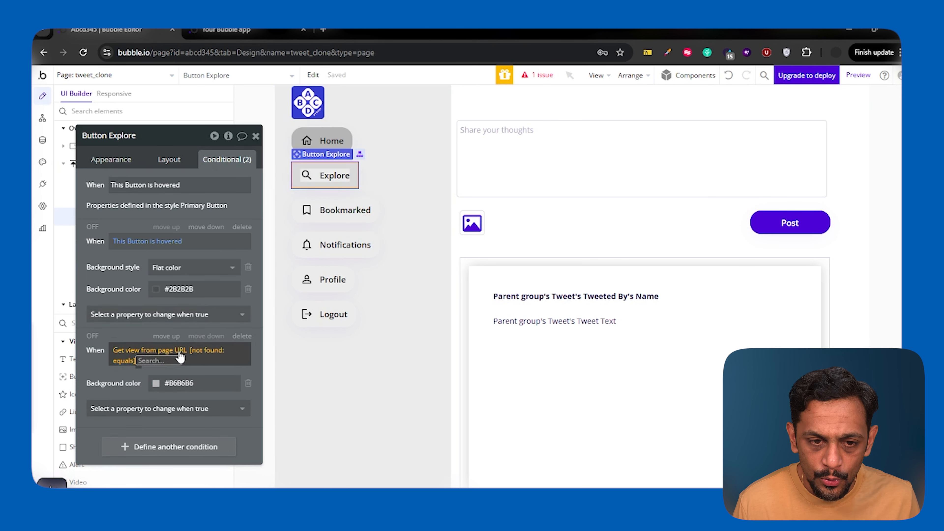
left_click(196, 352)
left_click(204, 471)
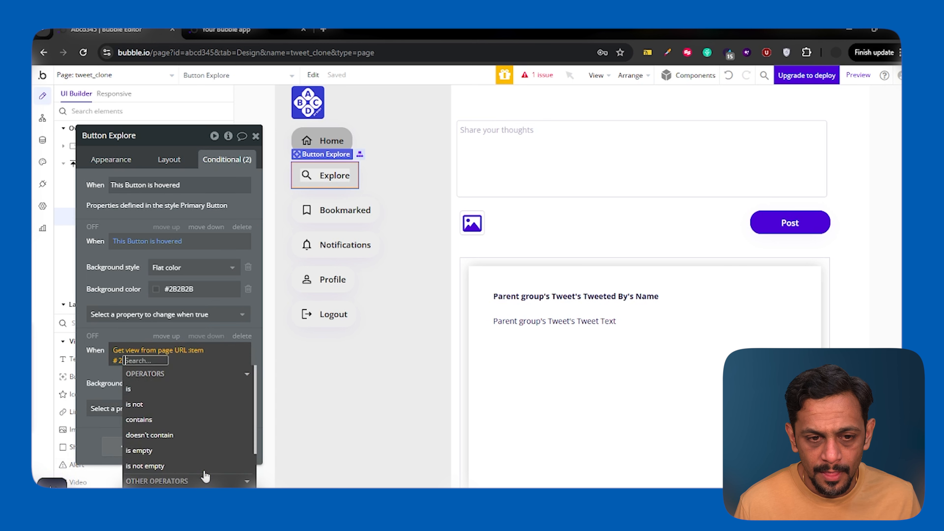
type("2")
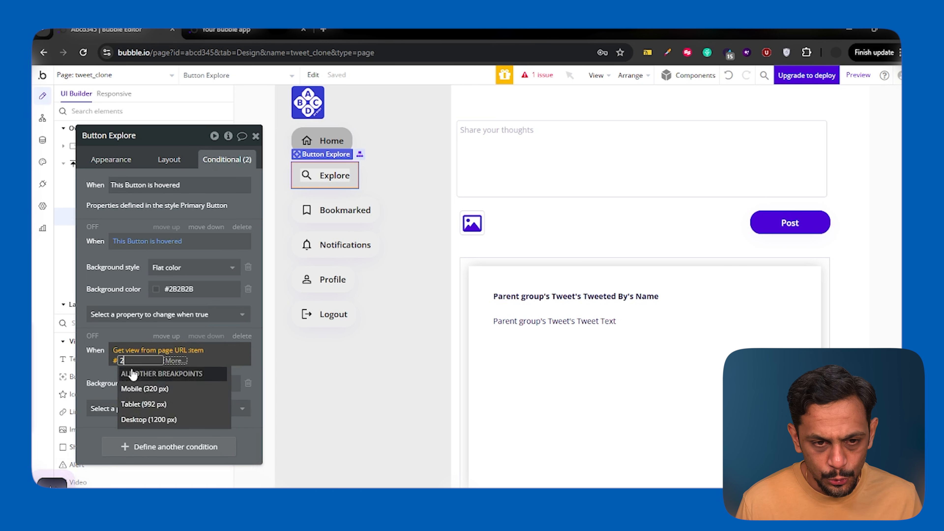
left_click(138, 390)
type("Explore")
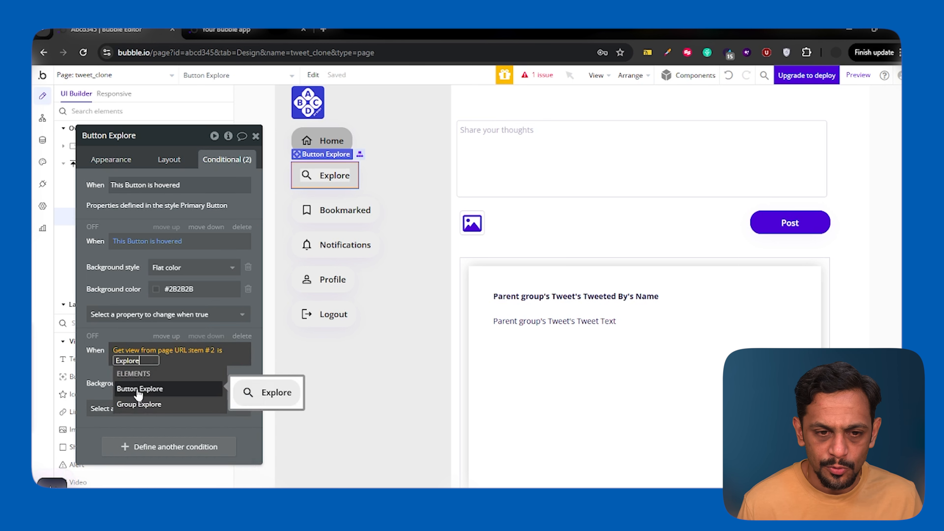
left_click(103, 360)
Copy the Explore button's page-URL condition expression and paste it over the page-URL condition of Button Notifications.
right_click(157, 350)
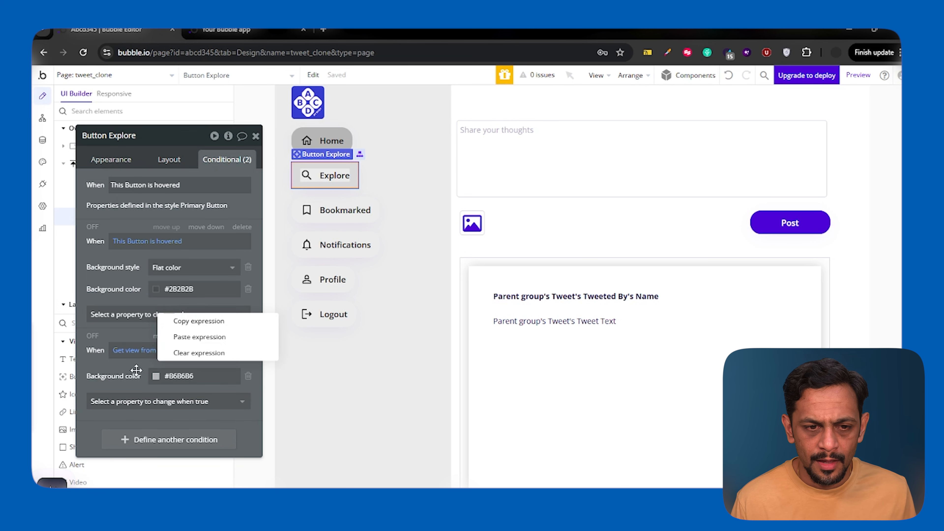
left_click(131, 365)
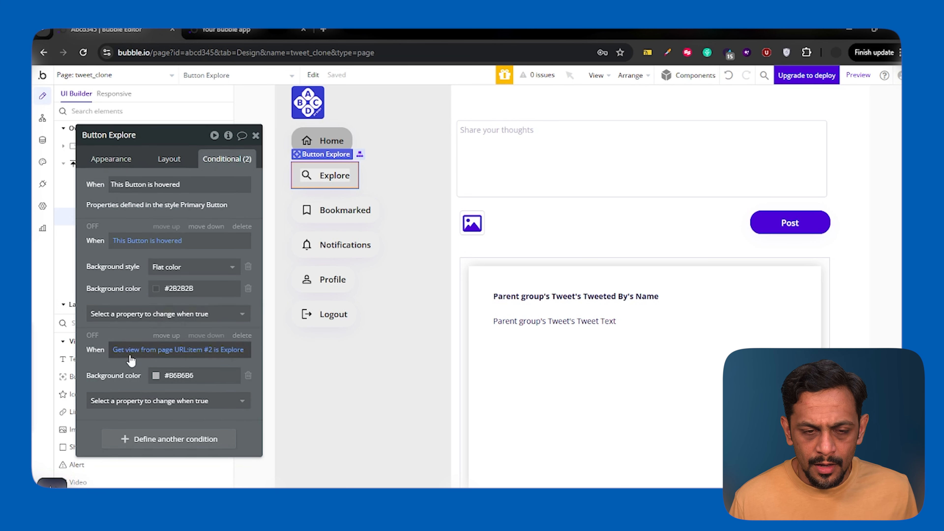
right_click(132, 361)
right_click(135, 352)
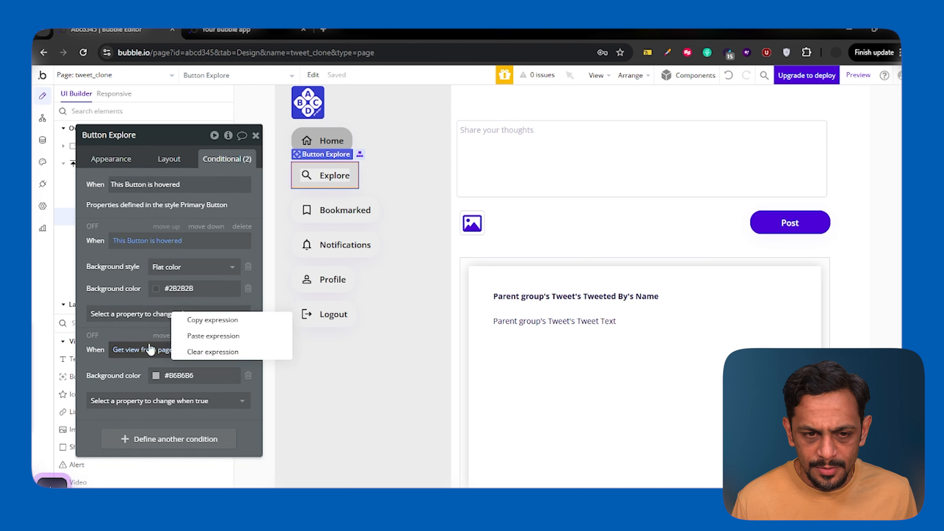
left_click(203, 322)
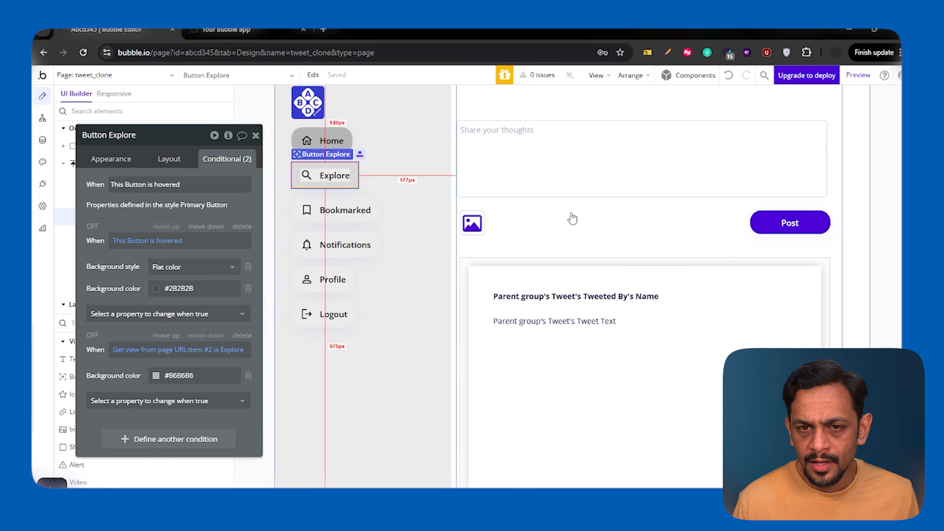
left_click_drag(126, 220, 468, 199)
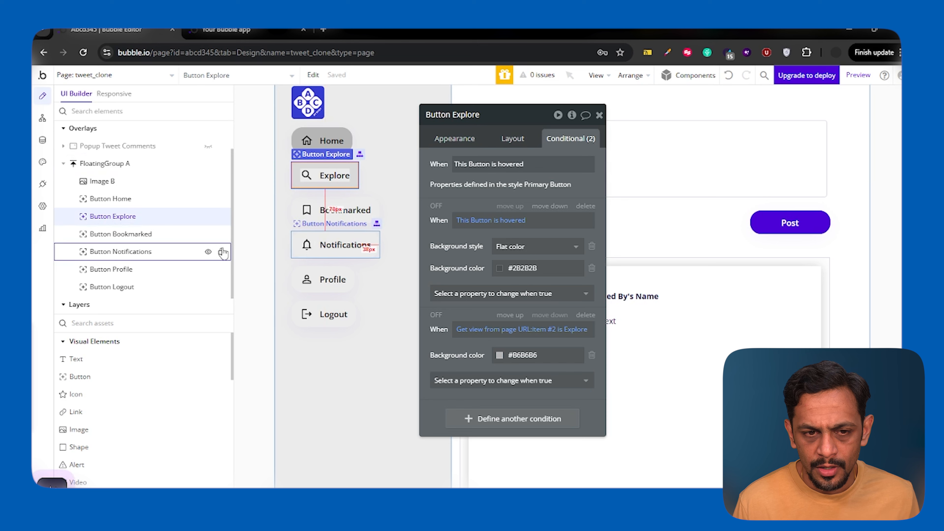
left_click(306, 244)
right_click(479, 329)
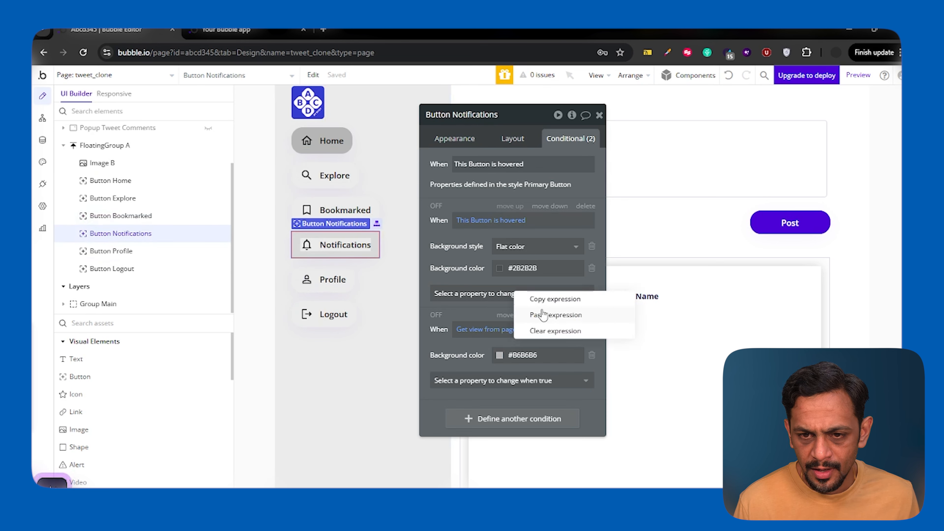
left_click(543, 315)
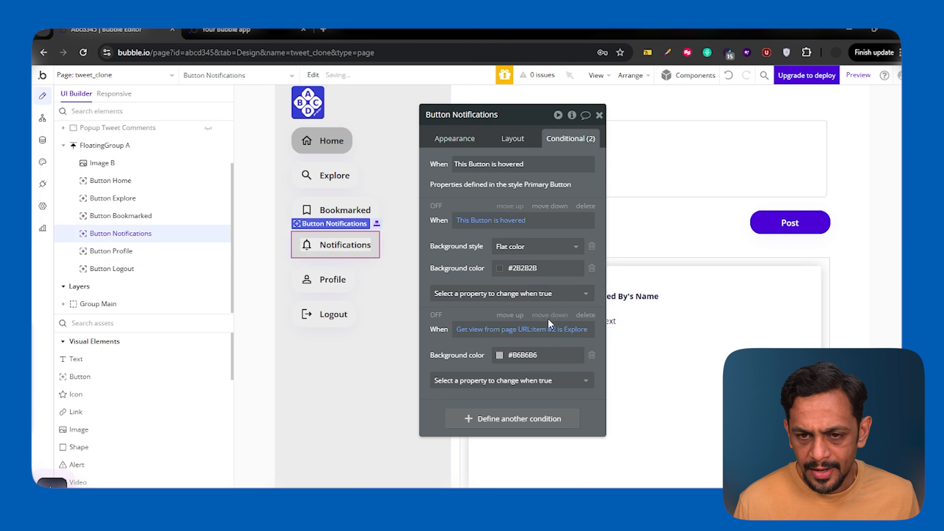
Change the comparison value in Button Notifications' page-URL condition to "Notification".
left_click(577, 330)
type("Notification")
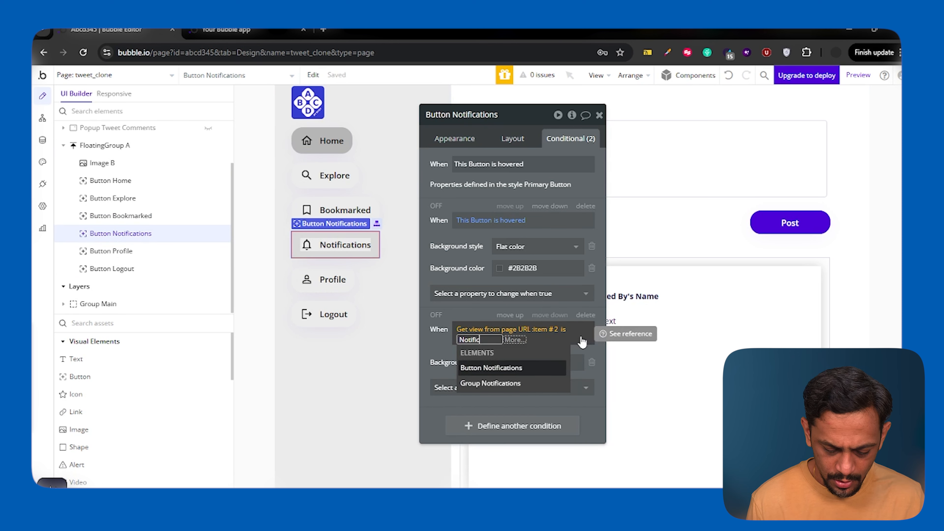
left_click(442, 343)
left_click(441, 343)
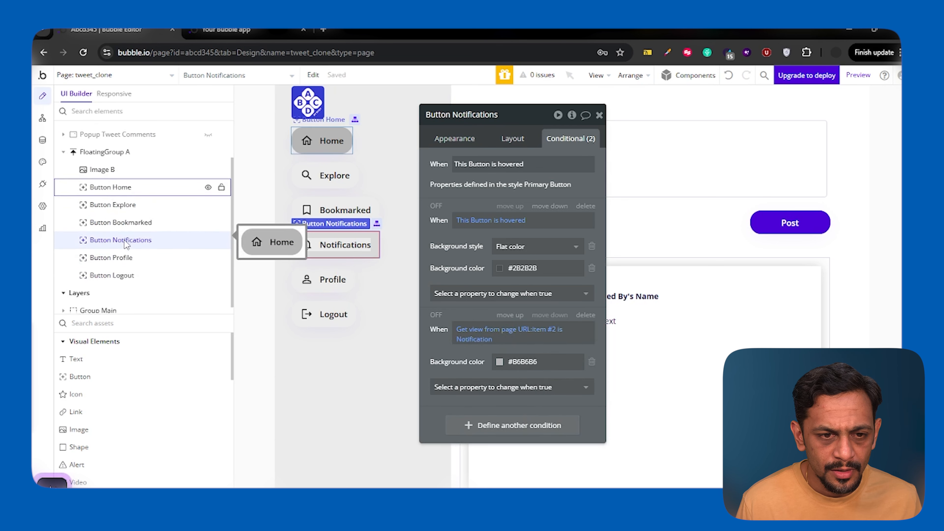
Replace Group Notifications' visibility condition with the copied path-segment expression, comparing item #2 to "Notification".
left_click(98, 303)
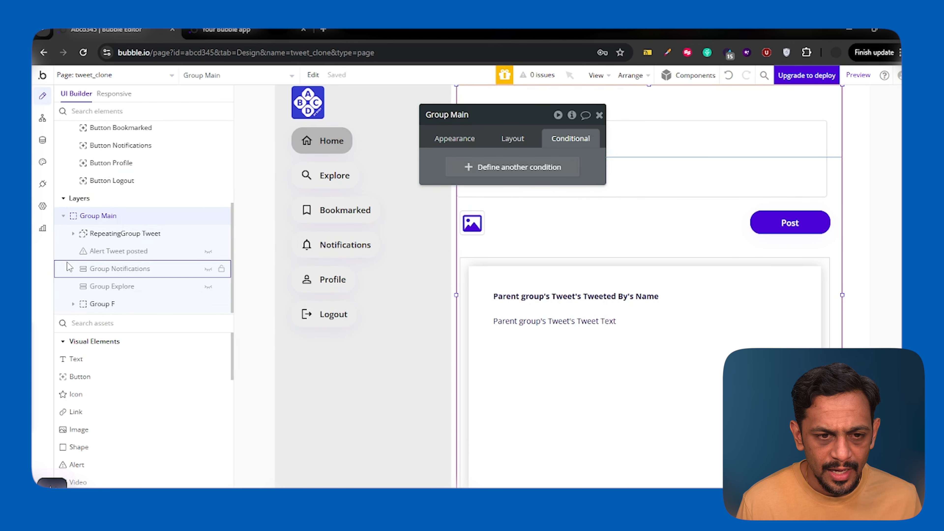
left_click(122, 268)
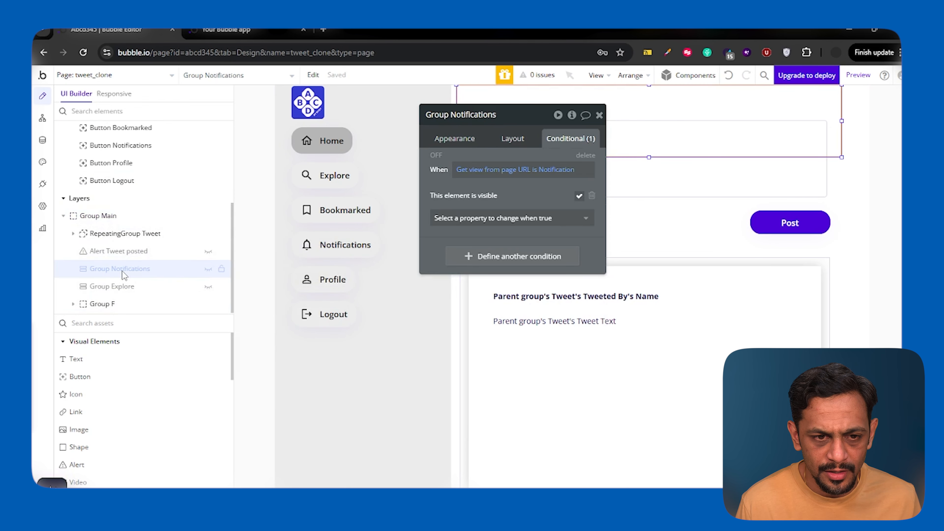
right_click(469, 170)
left_click(532, 152)
left_click(574, 170)
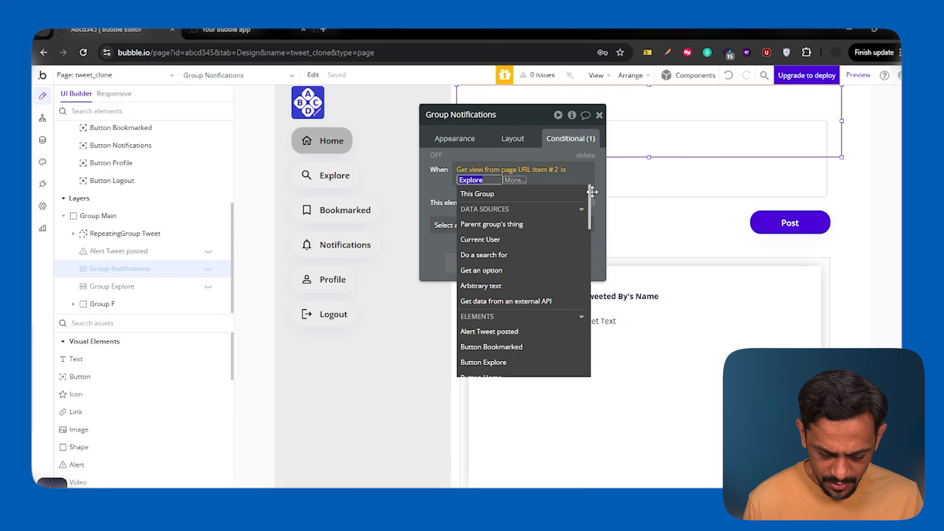
type("Notification")
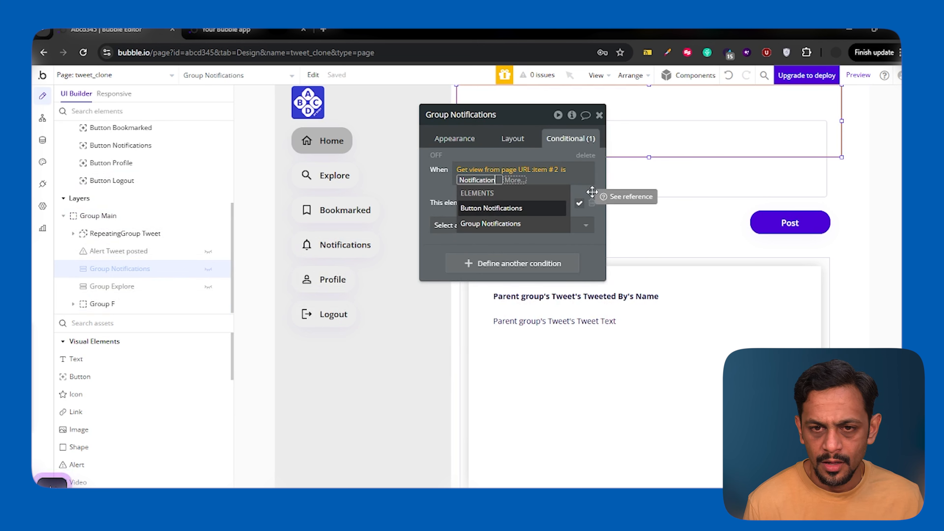
key("Return")
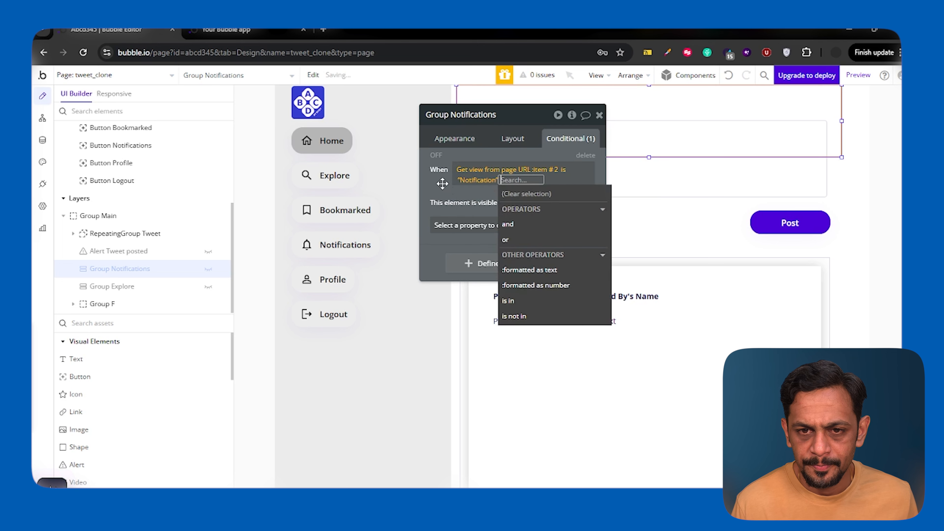
left_click(443, 183)
Replace Group Explore's visibility condition with the copied path-segment expression and close its property editor.
left_click(112, 286)
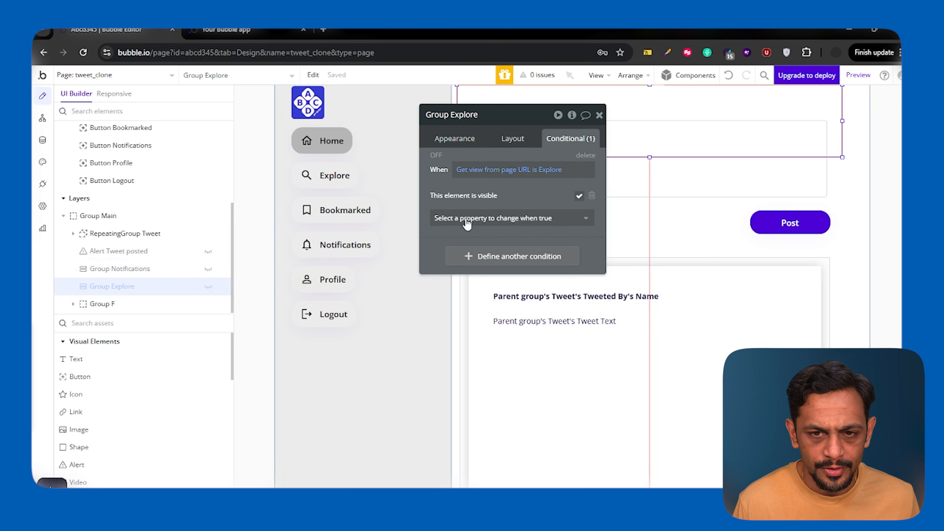
right_click(483, 170)
left_click(546, 154)
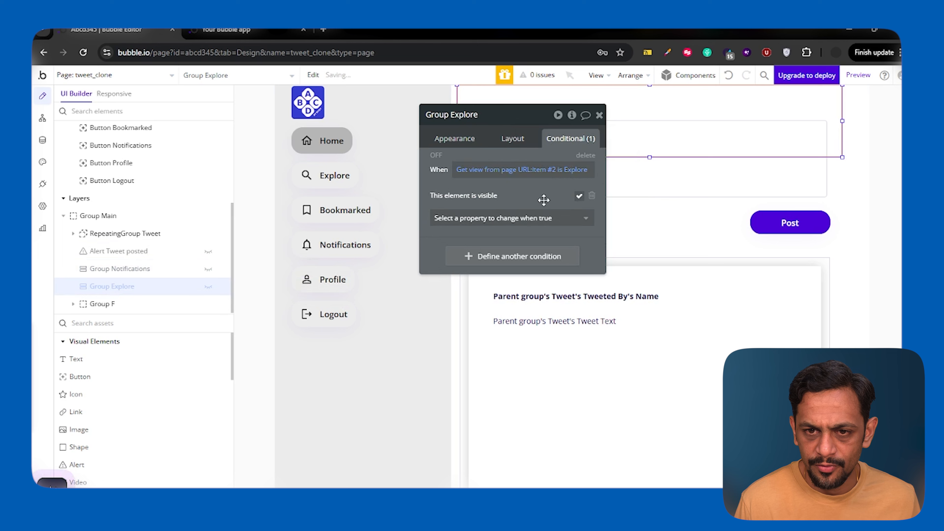
left_click(599, 115)
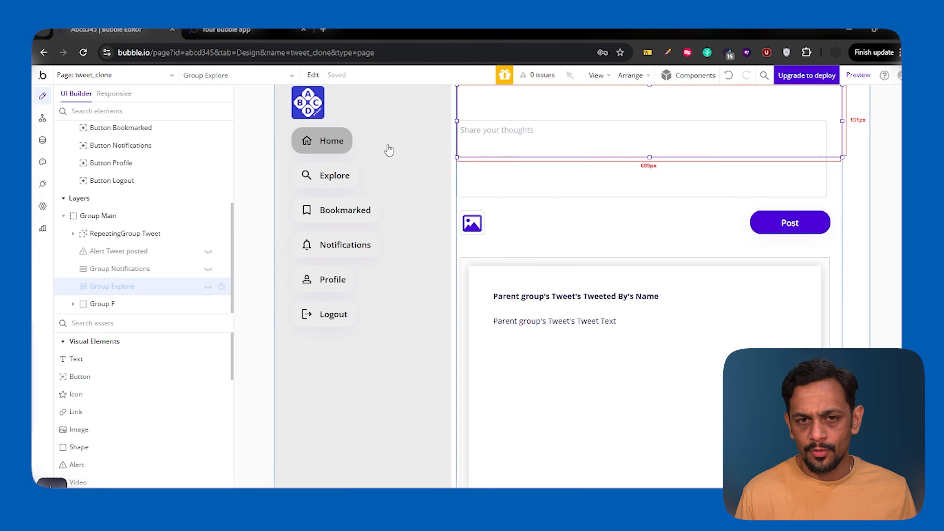
Replace Button Home's page-URL condition with the copied expression and change its comparison to item #2 is not empty.
left_click(320, 143)
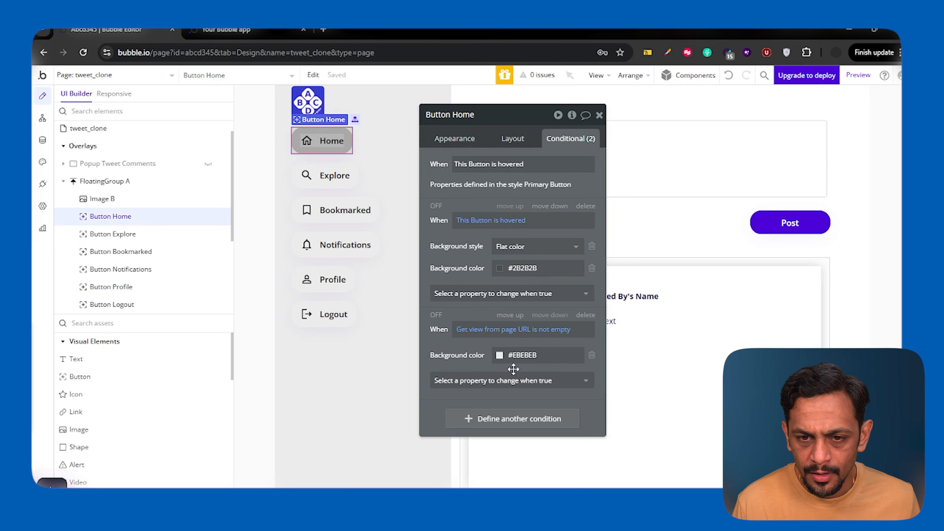
right_click(467, 330)
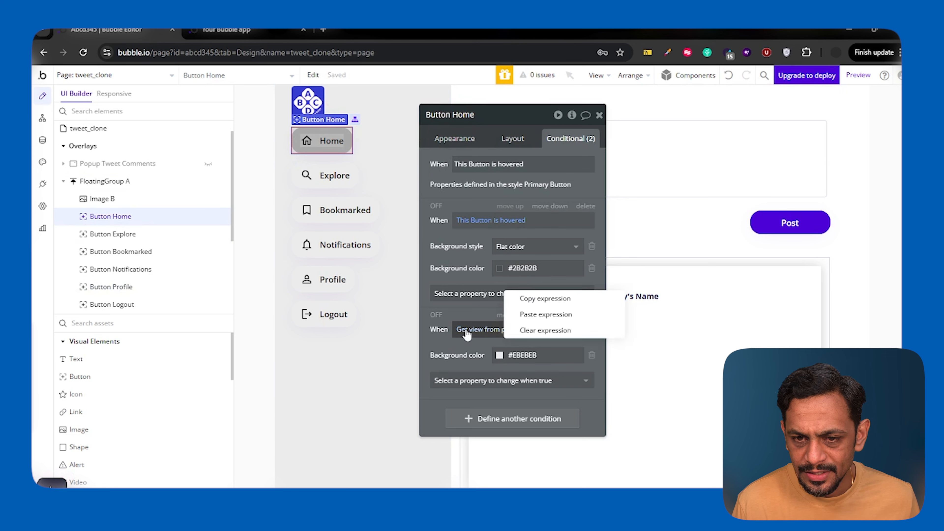
left_click(533, 314)
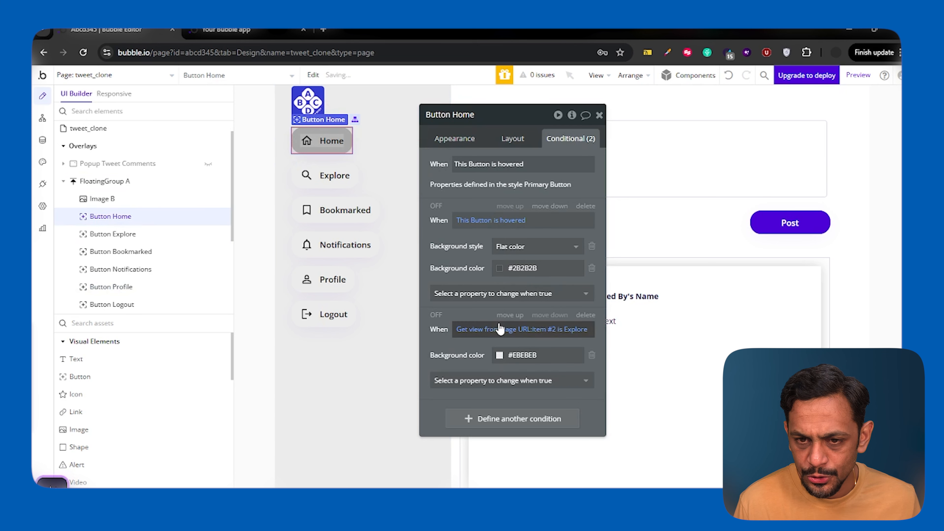
left_click(562, 330)
left_click(497, 445)
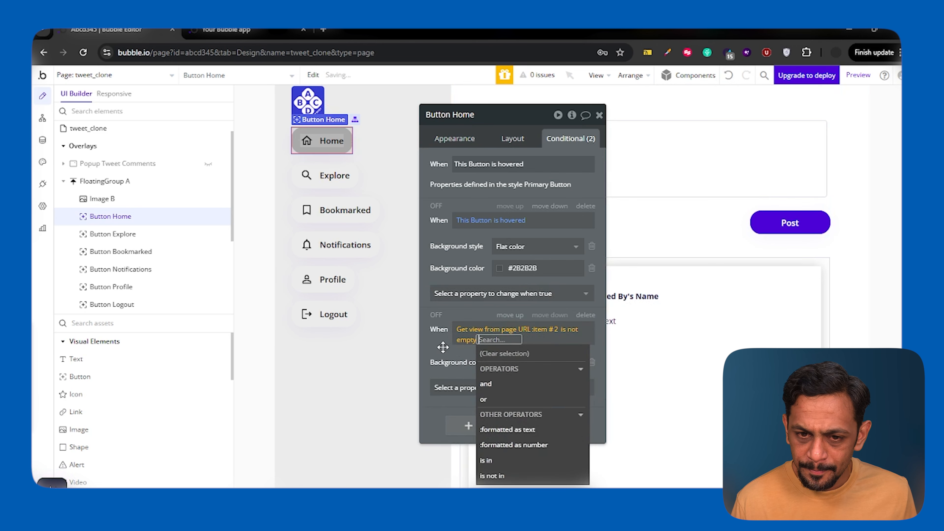
left_click(419, 354)
Switch to the running app preview and open the Explore view to test the path-segment navigation.
left_click(222, 29)
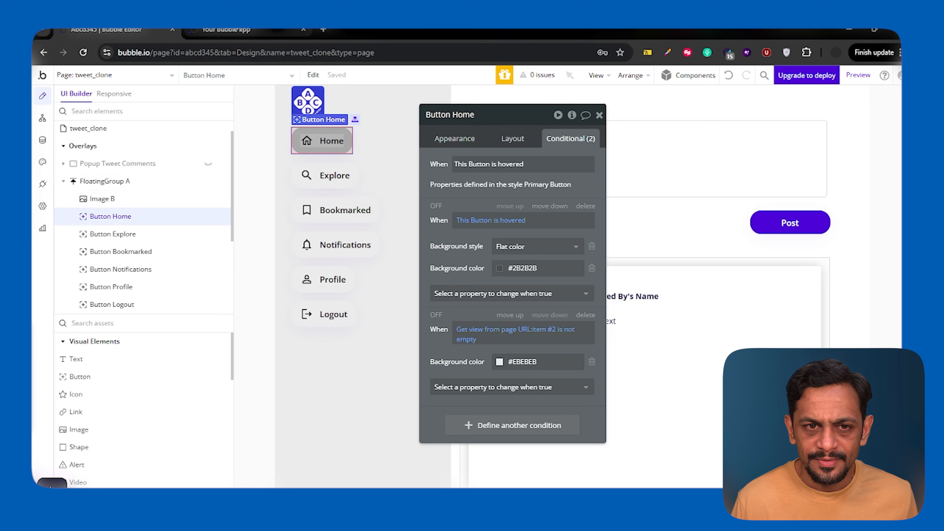
left_click(230, 30)
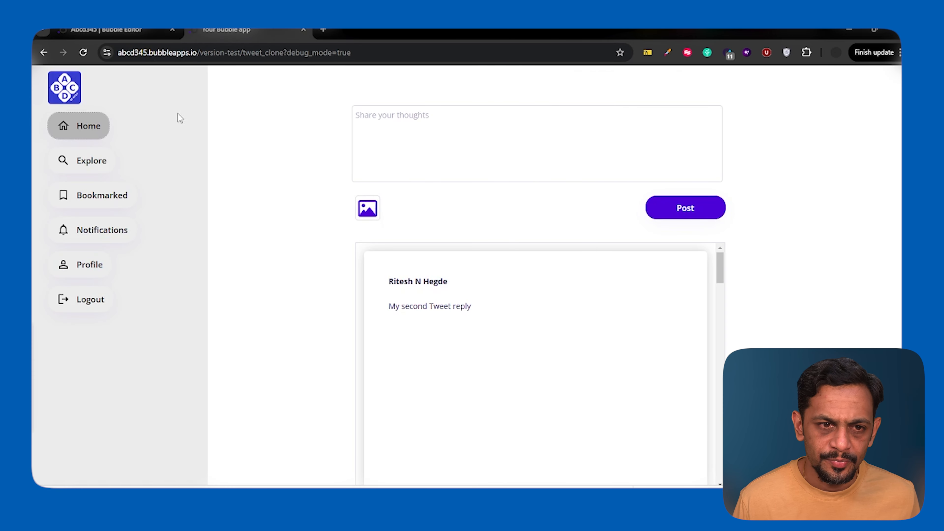
left_click(72, 164)
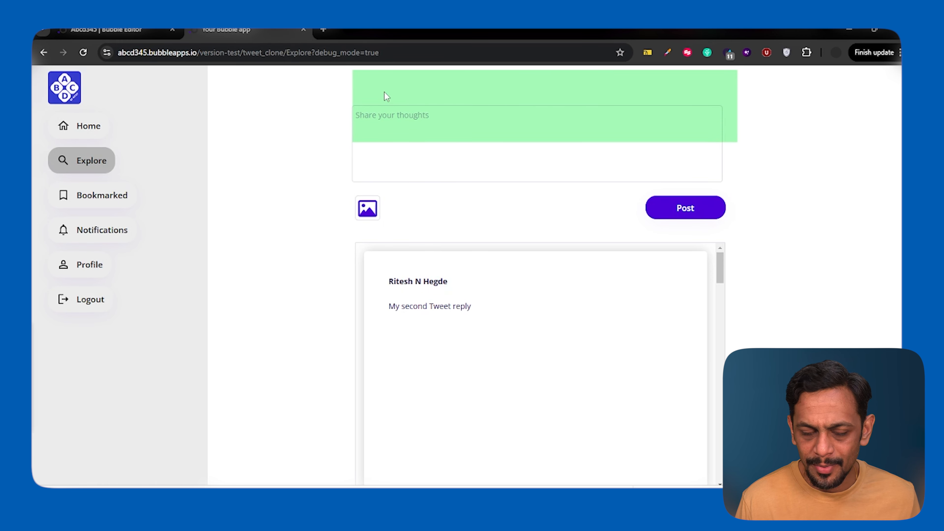
Back in the Bubble editor, replace Group F's visibility condition with the copied expression, set to item #2 is not empty.
left_click(120, 30)
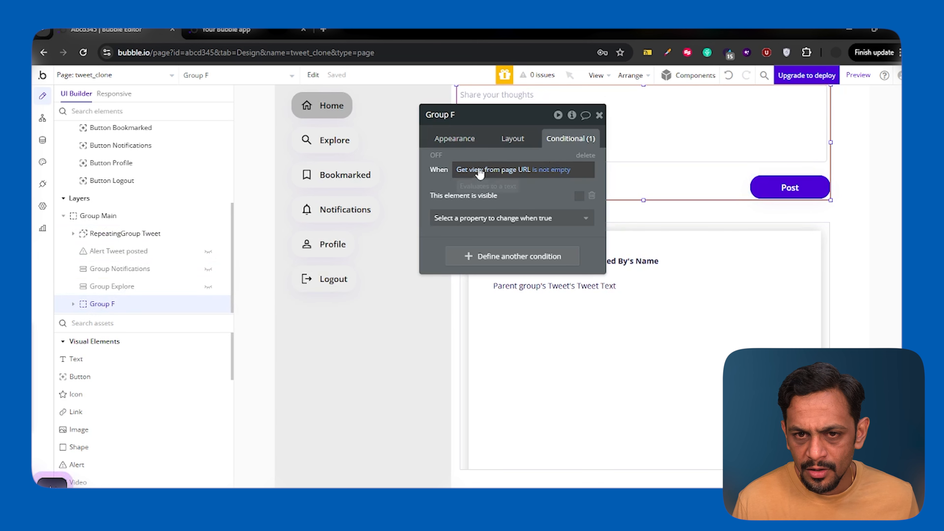
right_click(520, 171)
left_click(542, 153)
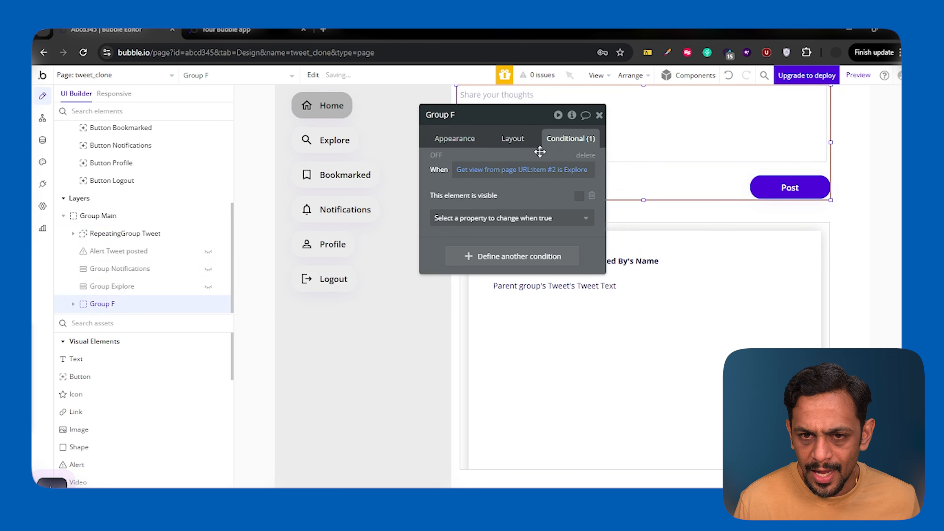
left_click(560, 172)
left_click(493, 286)
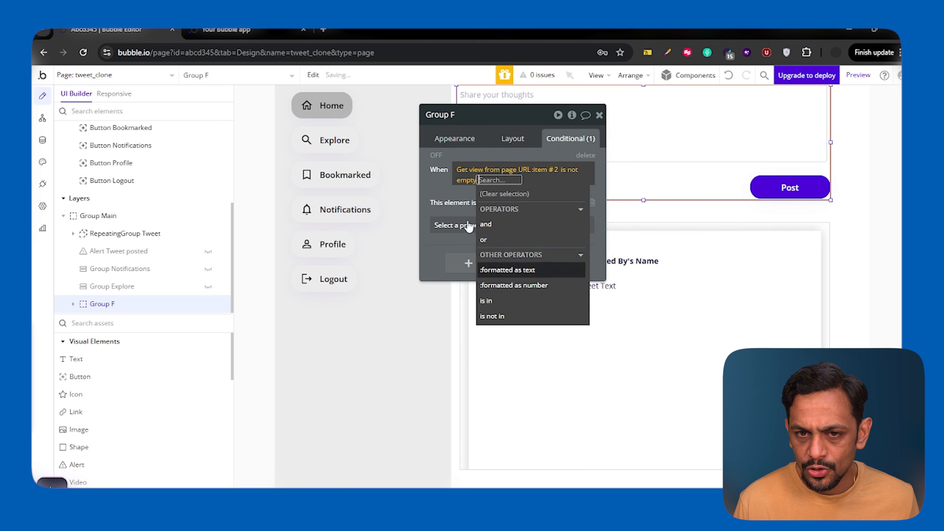
left_click(438, 187)
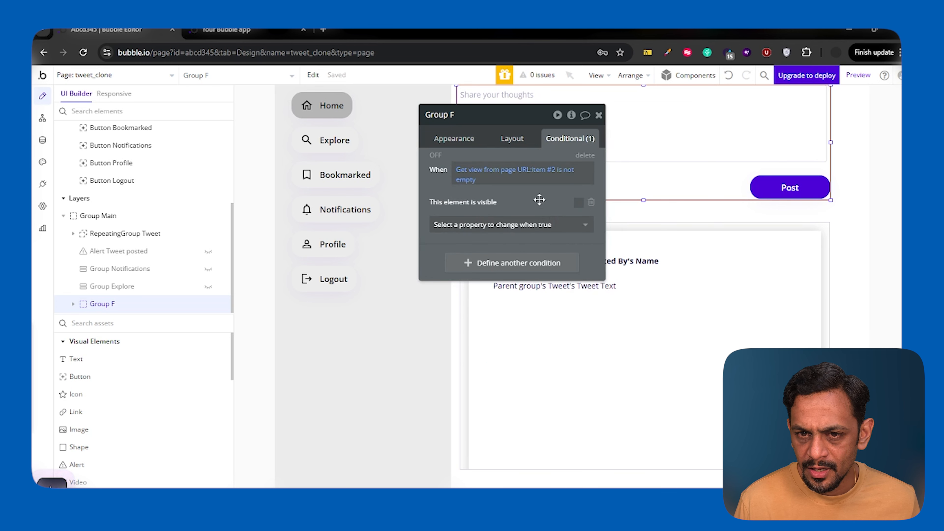
In the app preview, reload tweet_clone without the debug_mode parameter and open the Explore view to check the page.
left_click(241, 32)
left_click(156, 31)
left_click(238, 31)
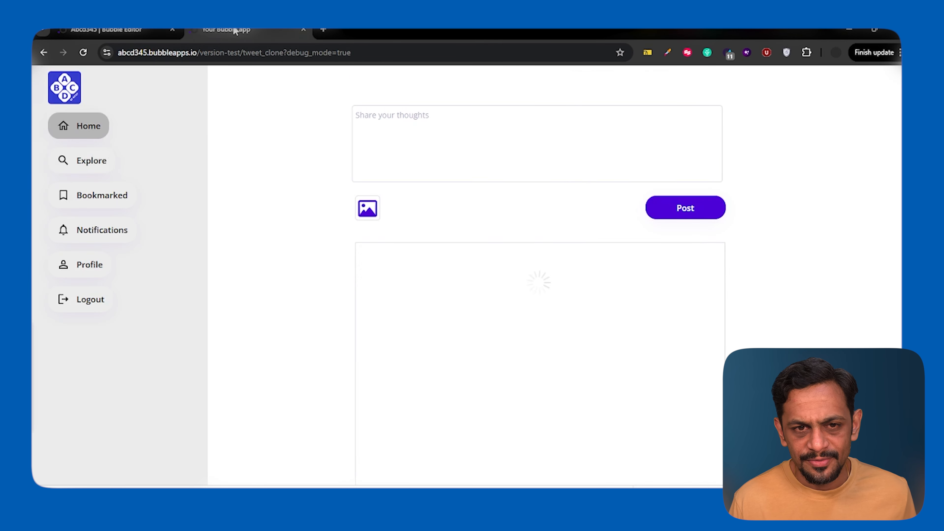
left_click_drag(283, 53, 419, 56)
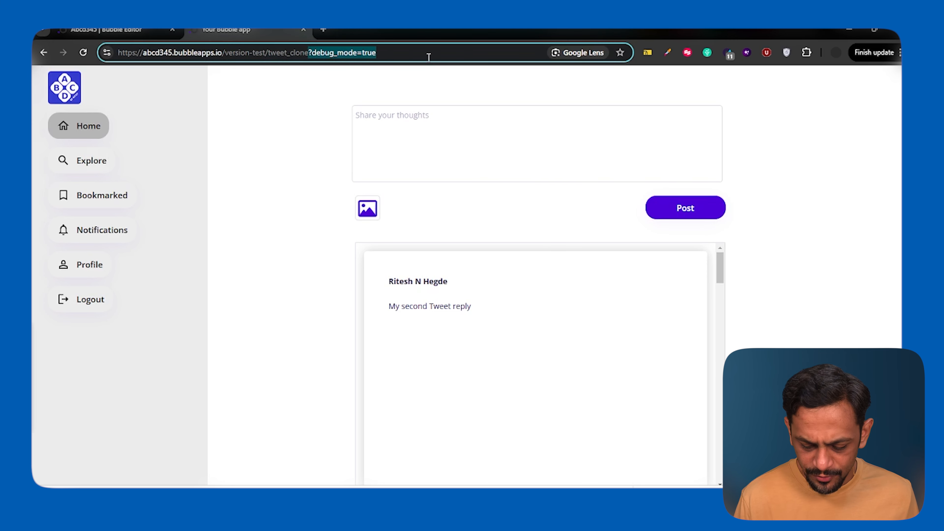
key("BackSpace")
key("Return")
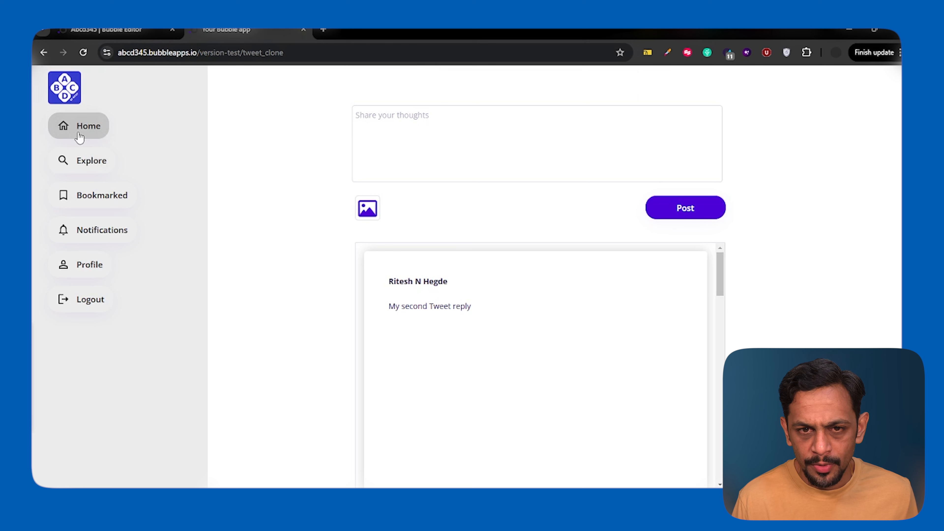
left_click(396, 151)
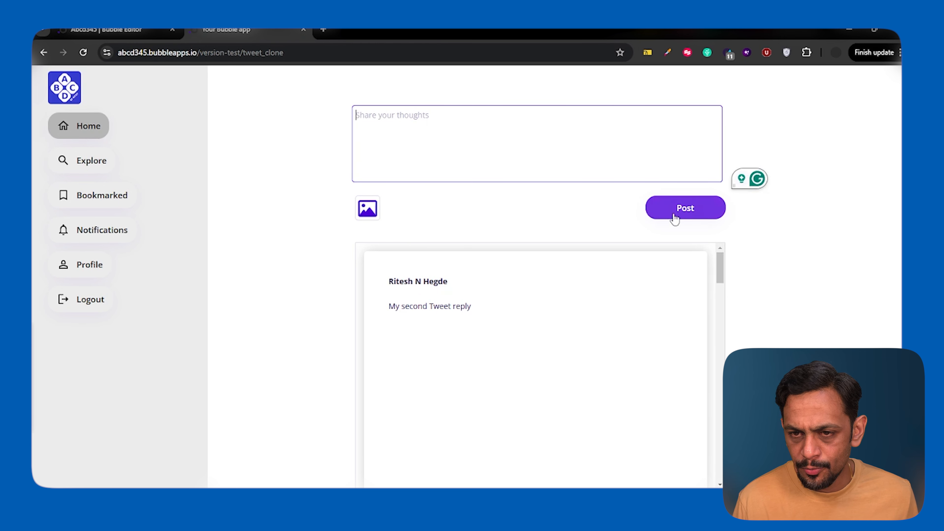
left_click(91, 168)
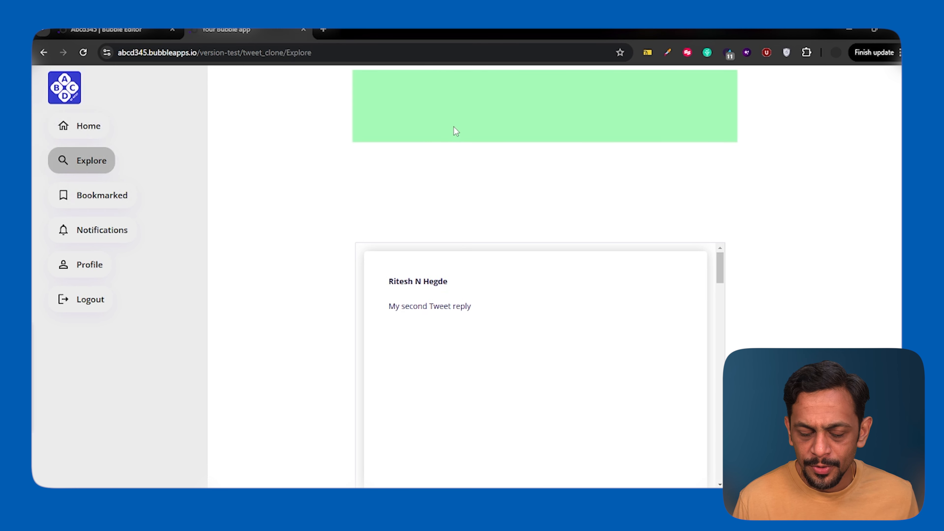
In the app preview, open the Notifications view, return to Home, and examine the tweet_clone path in the page address.
left_click(89, 235)
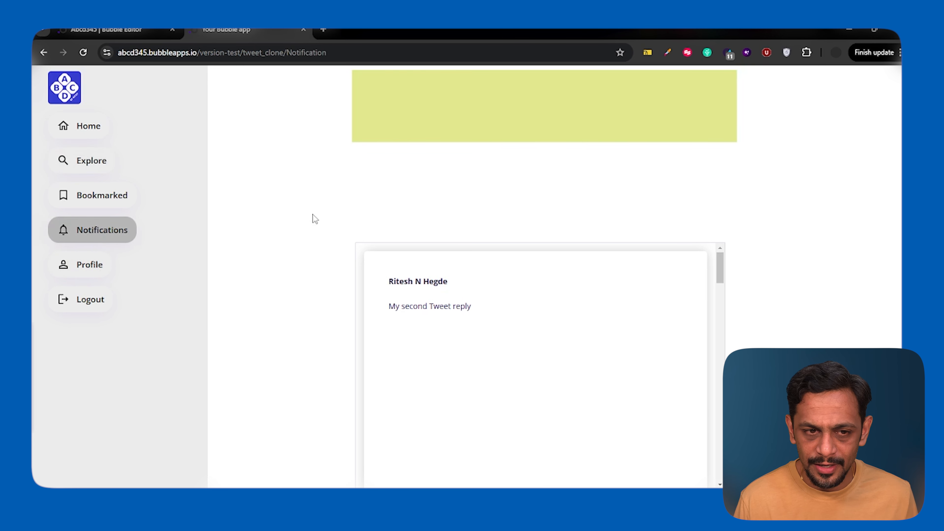
left_click(96, 136)
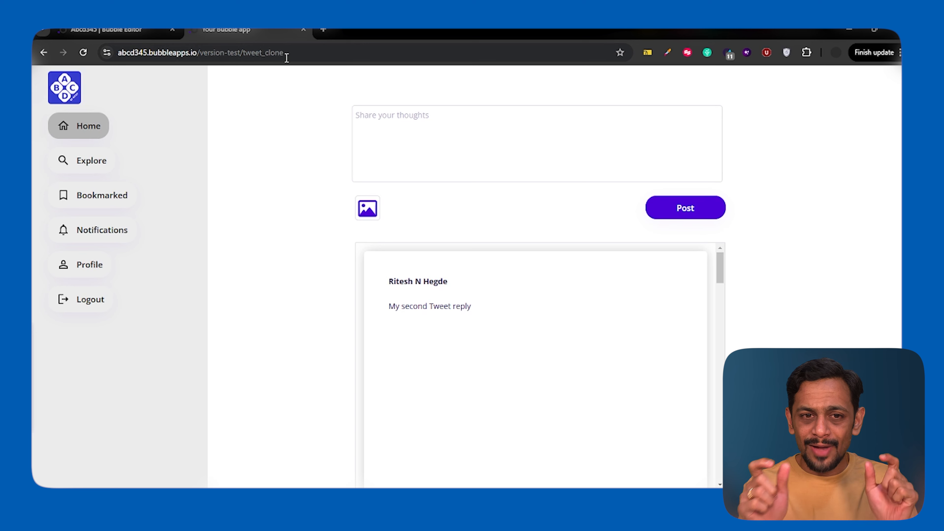
left_click_drag(247, 55, 335, 54)
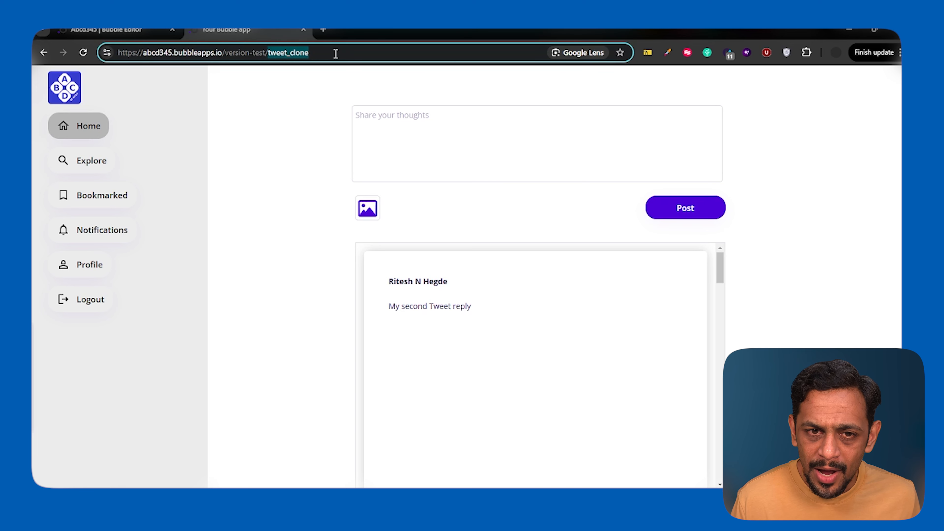
left_click(267, 97)
Back in the Bubble editor, create a new blank page named params_explore.
mouse_move(110, 30)
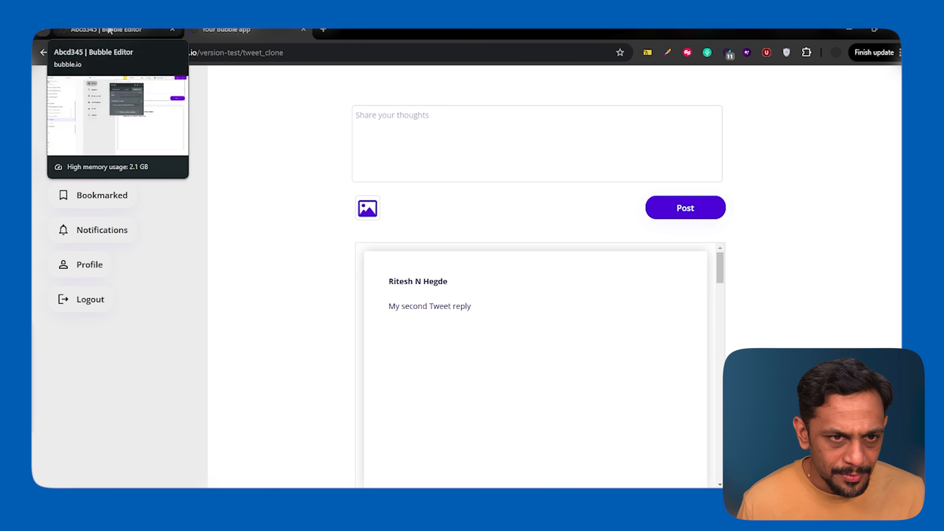
left_click(110, 30)
left_click(100, 78)
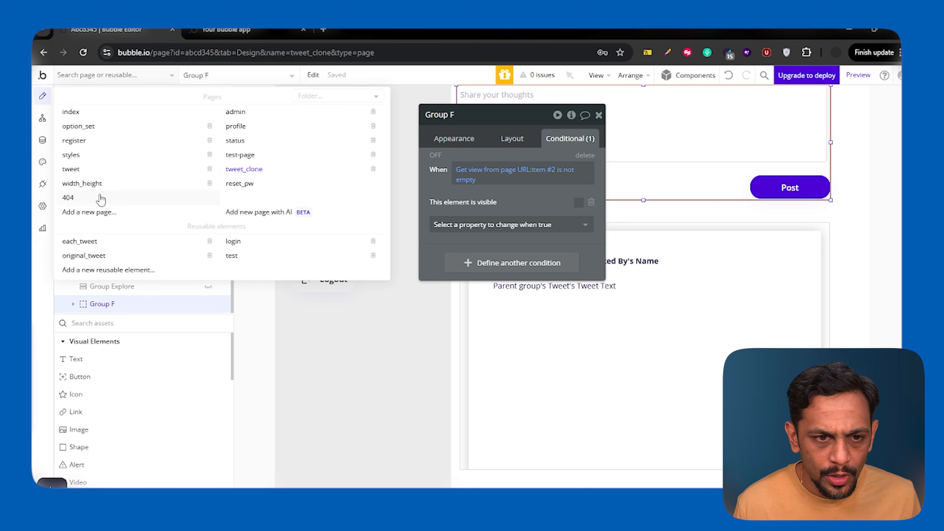
left_click(93, 213)
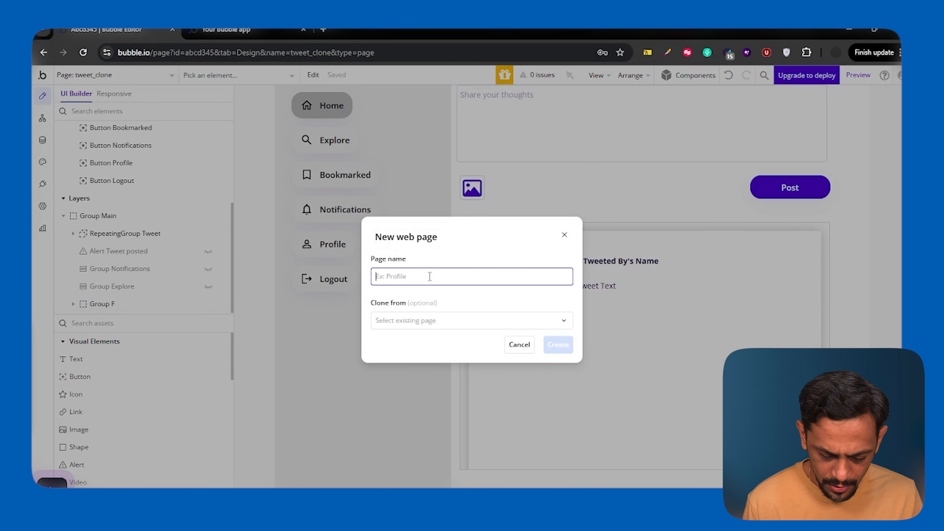
type("params_e")
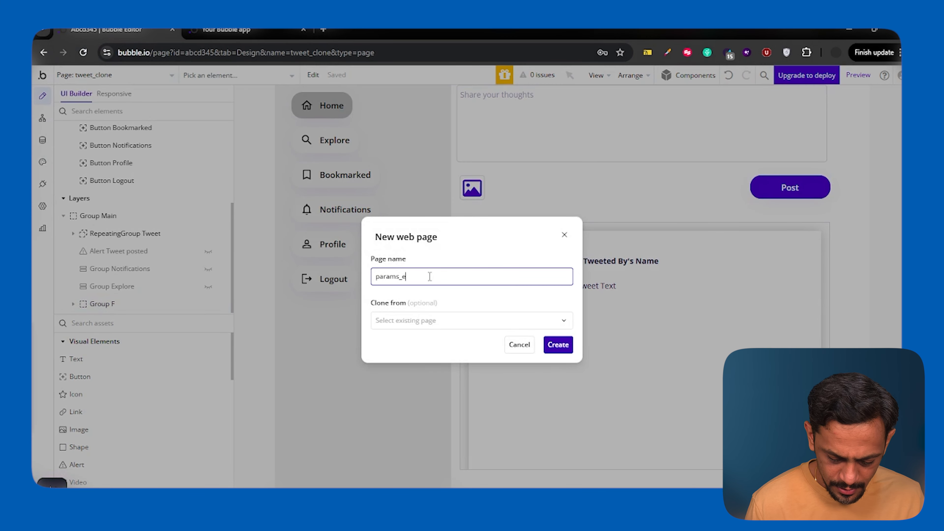
type("xplore")
left_click(558, 345)
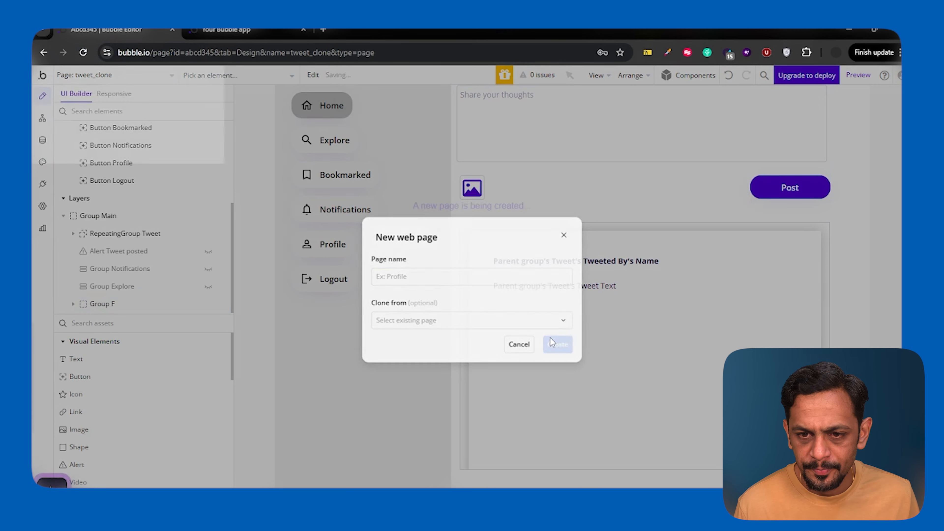
Add a text element reading "Param-1:" near the top of the page and widen it to about 385 px.
left_click(76, 359)
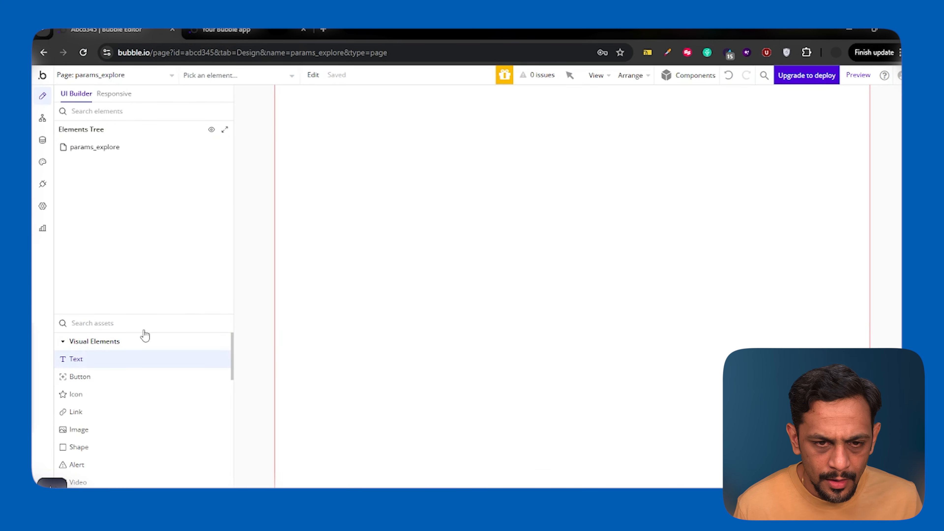
left_click_drag(348, 110, 432, 141)
left_click_drag(432, 141, 497, 141)
left_click(452, 170)
type("Param-1")
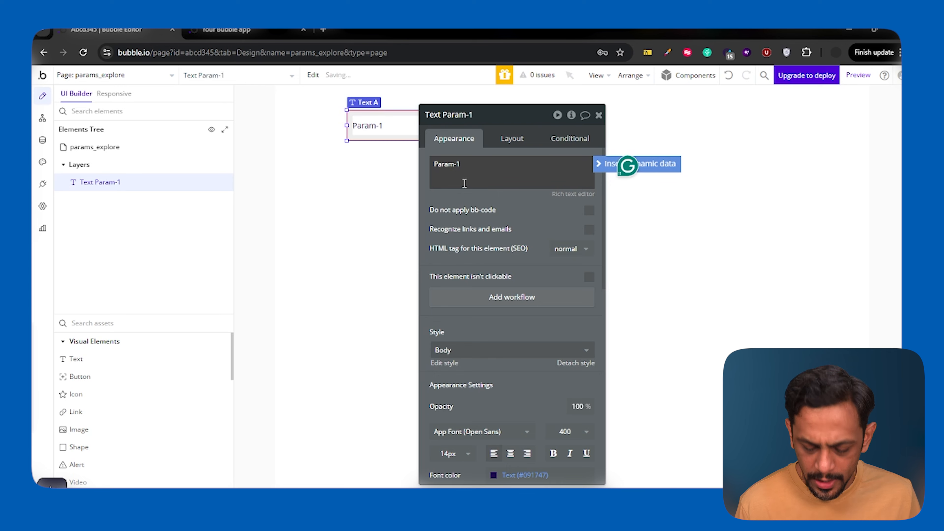
type(":")
left_click_drag(465, 116, 596, 97)
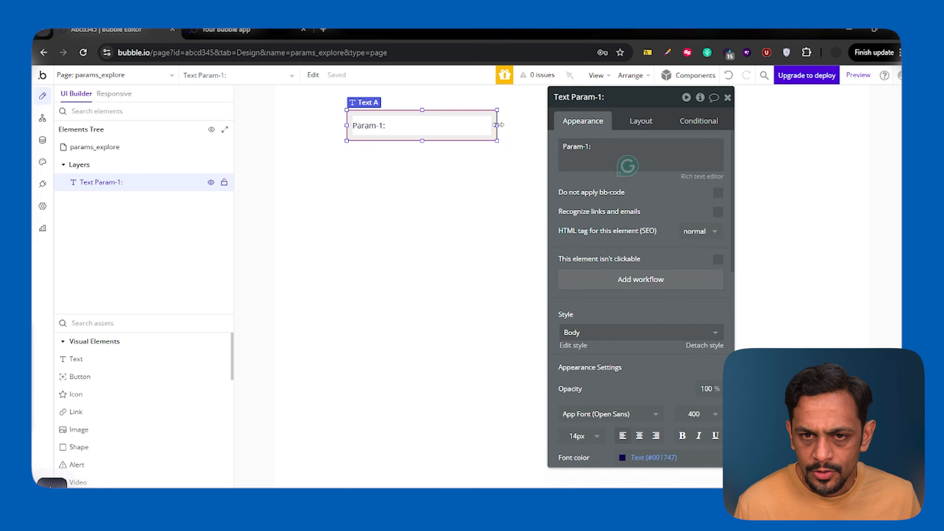
left_click_drag(498, 123, 559, 122)
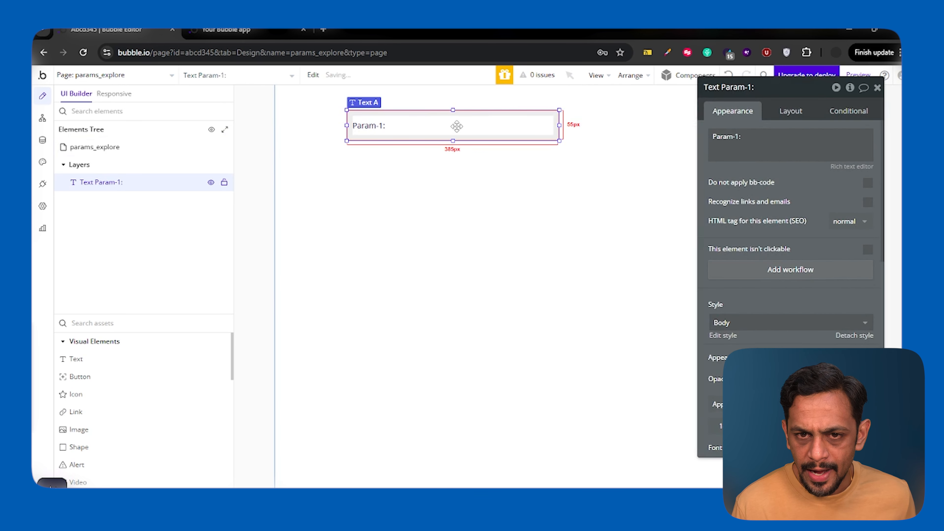
Duplicate the Param-1 text twice, stacking the copies below it and labelling them "Param-2:" and "Param-3:".
key("ctrl+c")
key("ctrl+v")
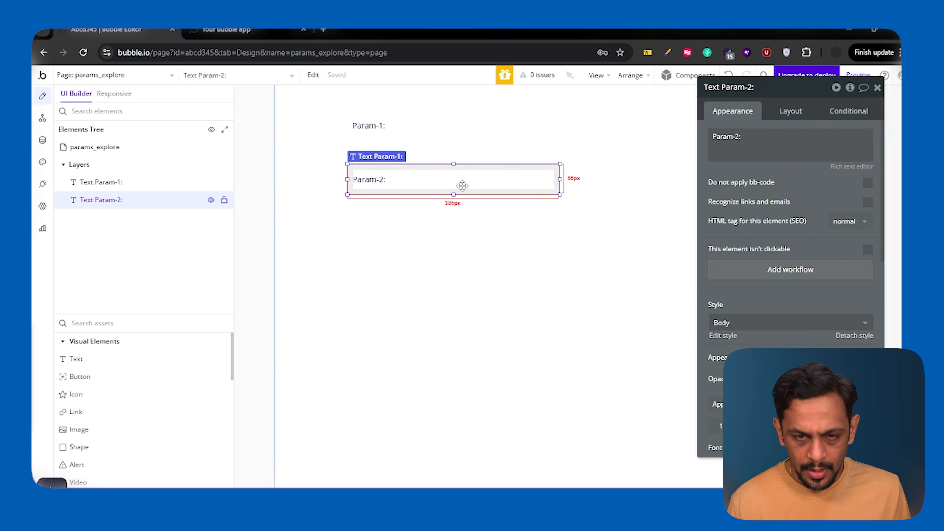
key("ctrl+c")
key("ctrl+v")
mouse_move(437, 226)
left_mouse_down()
mouse_move(440, 218)
mouse_move(435, 228)
left_mouse_up()
left_click(746, 134)
key("Right")
key("Left")
key("BackSpace")
type("3")
Duplicate the Param-3 text and place the copy below it as "Param-4:".
left_click(479, 218)
key("ctrl+c")
key("ctrl+v")
left_click_drag(474, 223, 471, 273)
Append dynamic data to the Param-1 text that gets the text parameter param1 from the page URL.
left_click(401, 128)
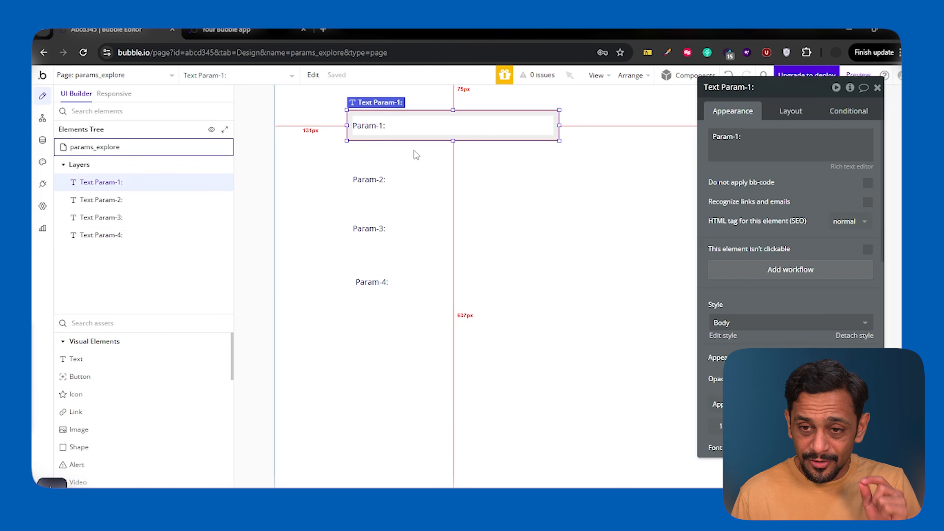
left_click(755, 138)
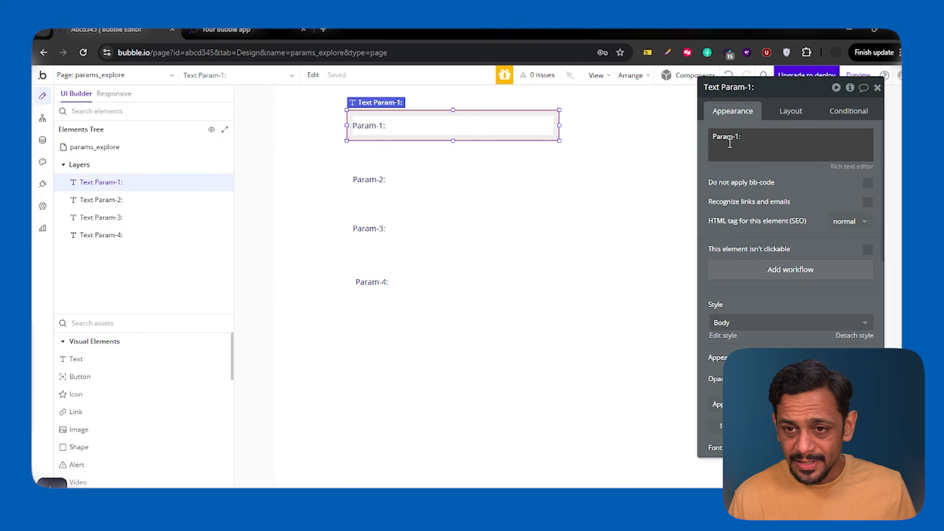
left_click(755, 138)
left_click(634, 136)
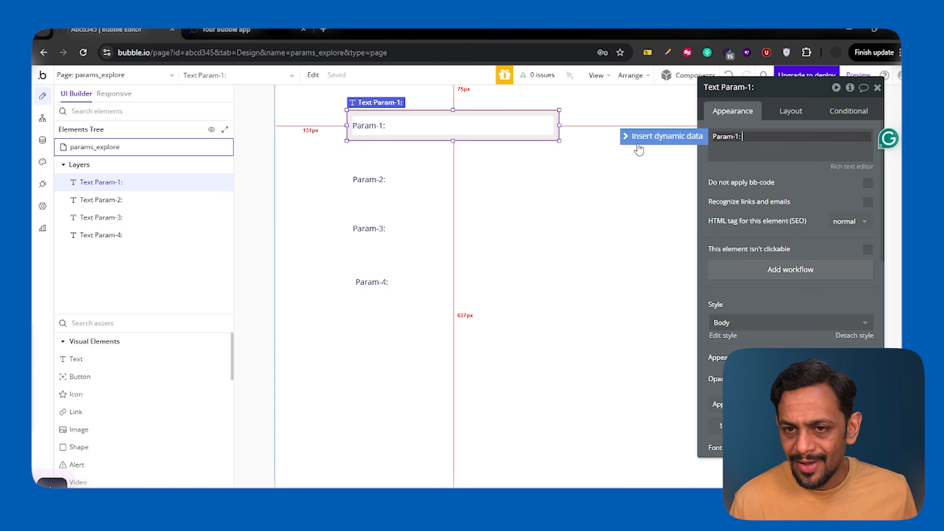
type("get")
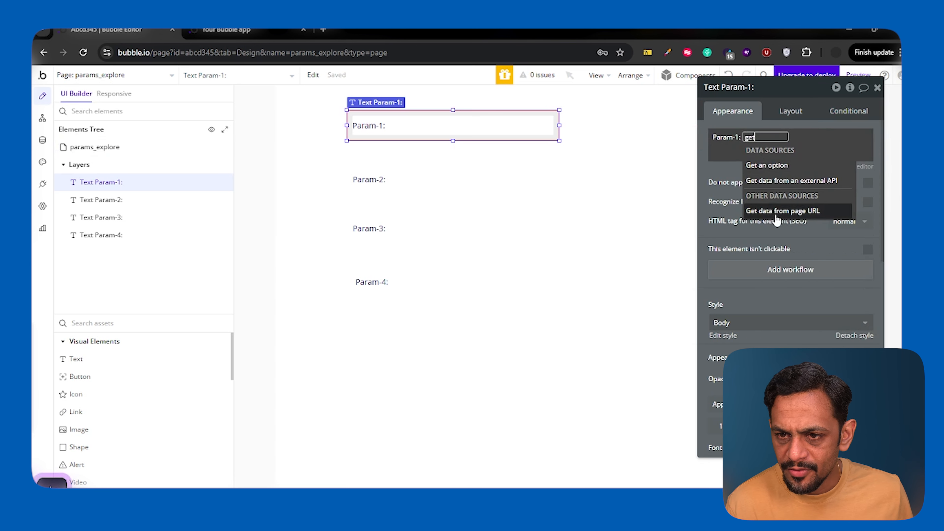
left_click(799, 211)
left_click(621, 135)
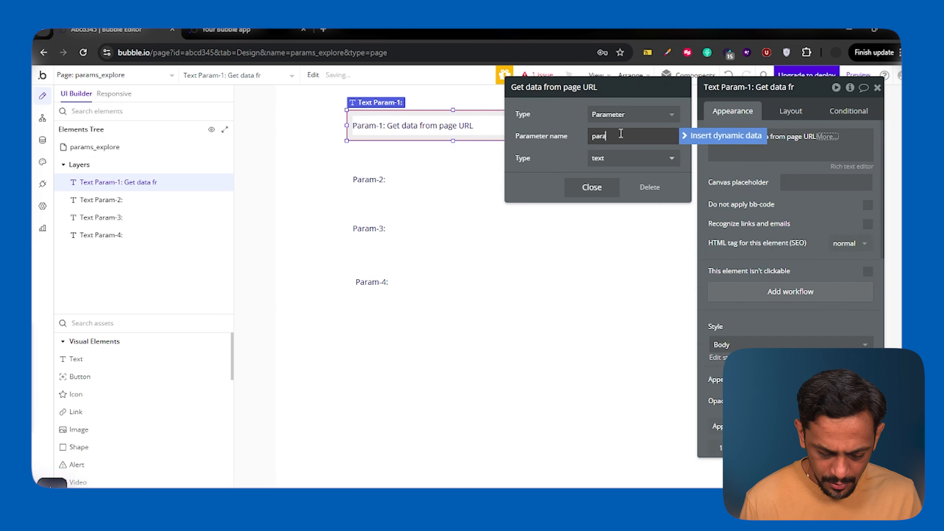
type("param1")
left_click(592, 187)
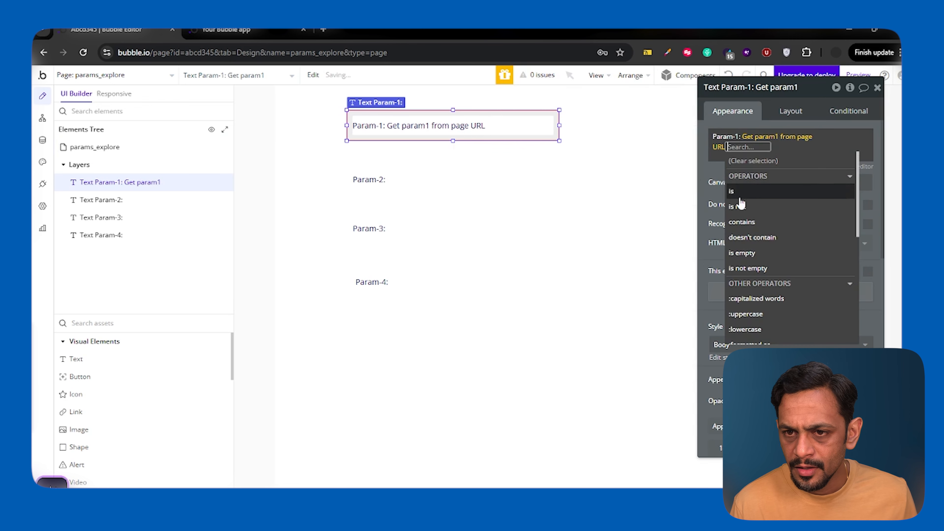
left_click(715, 179)
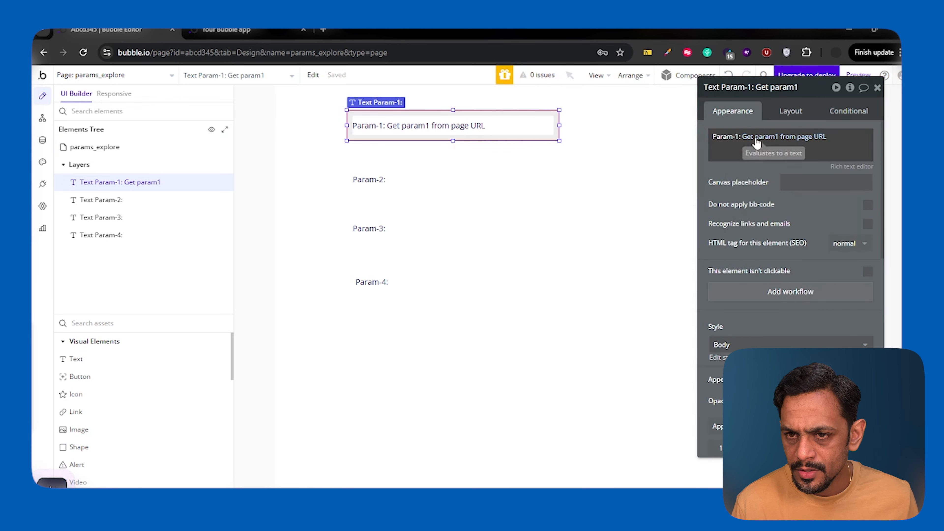
Copy the page-URL expression from the Param-1 text and paste it after the label in the Param-2 text.
right_click(796, 136)
left_click(814, 109)
left_click(424, 185)
triple_click(747, 142)
left_click(746, 142)
left_click(699, 139)
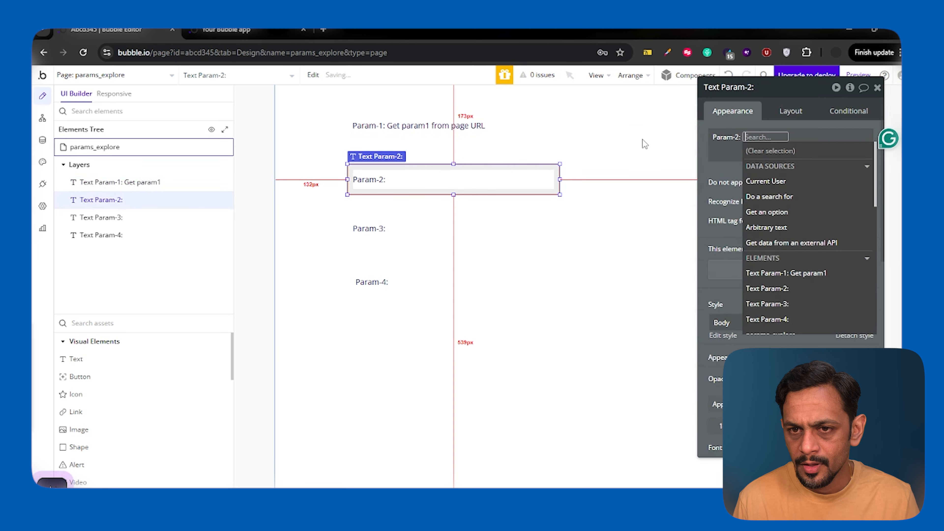
right_click(794, 137)
left_click(821, 120)
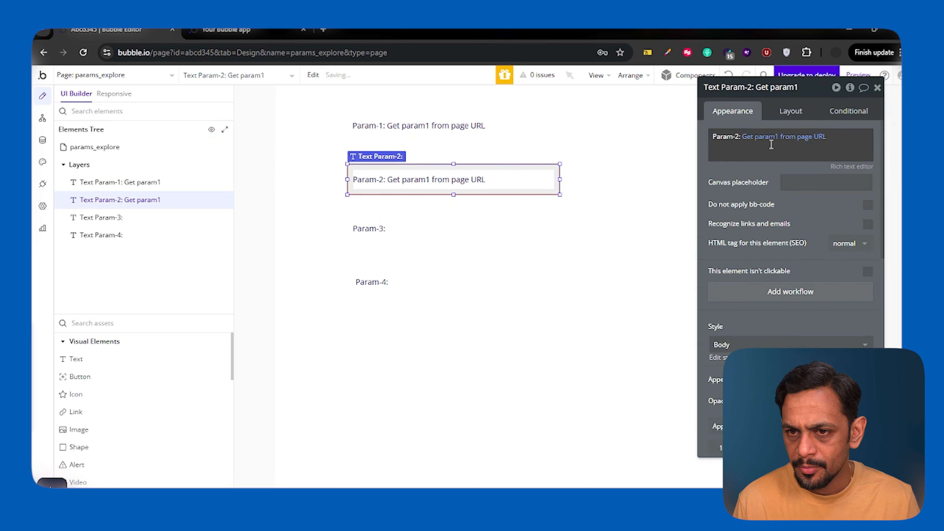
Set the parameter name in the Param-2 text's page-URL expression to param2.
left_click(777, 141)
left_click(630, 137)
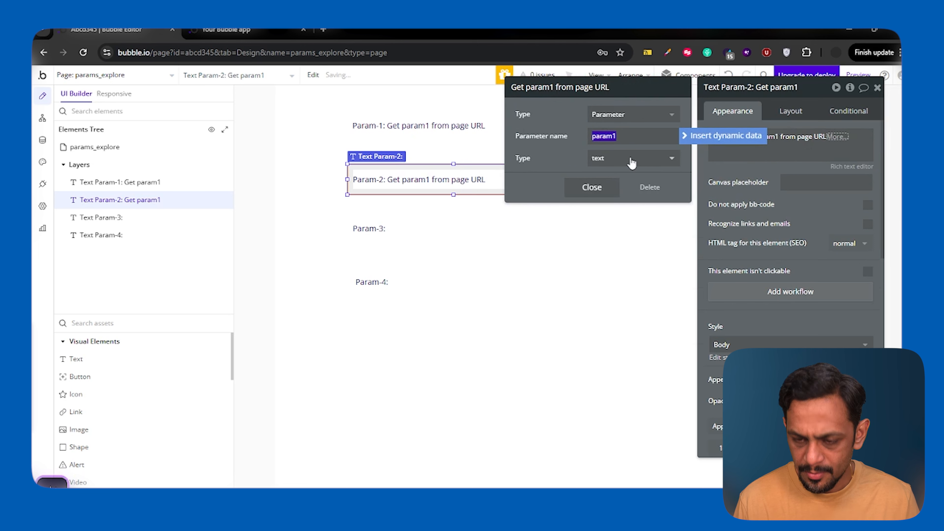
key("BackSpace")
type("2")
left_click(592, 187)
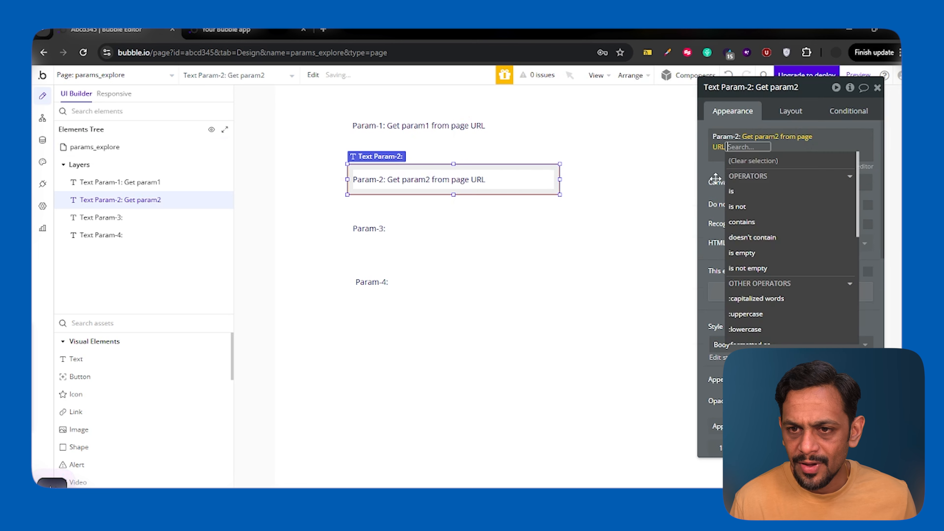
key("Escape")
Preview the params_explore page and dismiss the translation pop-up.
left_click(460, 230)
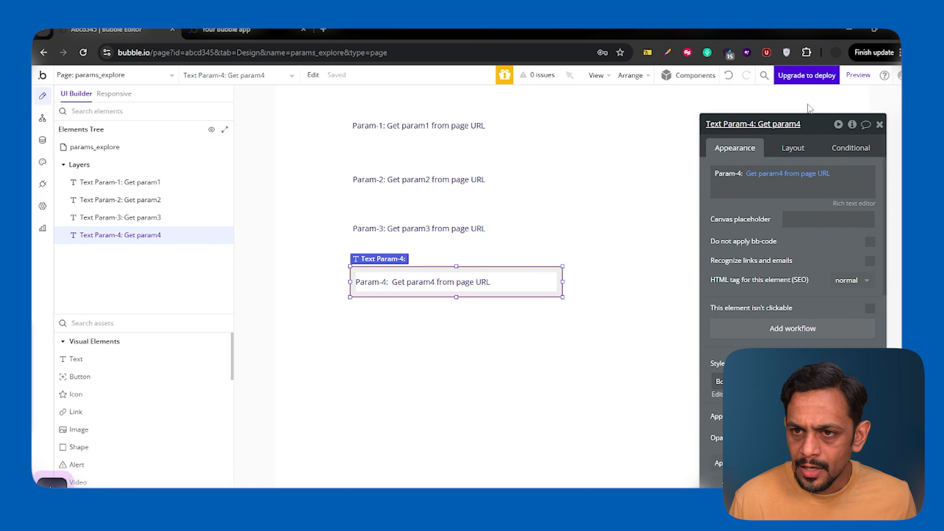
left_click(857, 75)
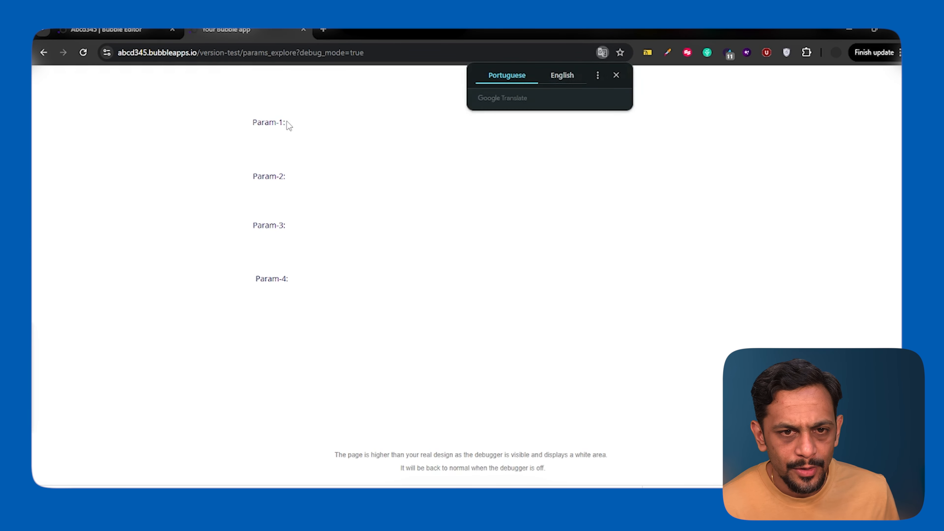
left_click(617, 76)
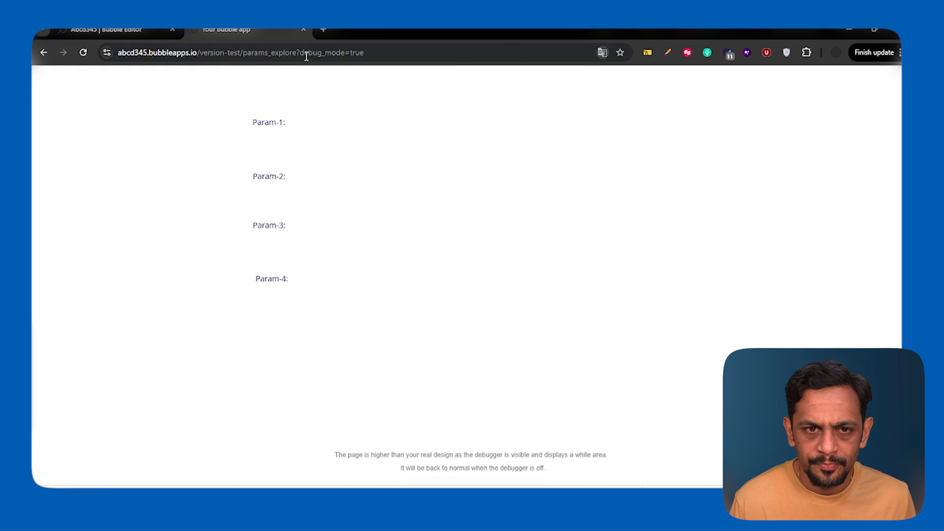
Remove the debug_mode=true parameter from the preview page's address.
left_click(370, 52)
left_click(414, 55)
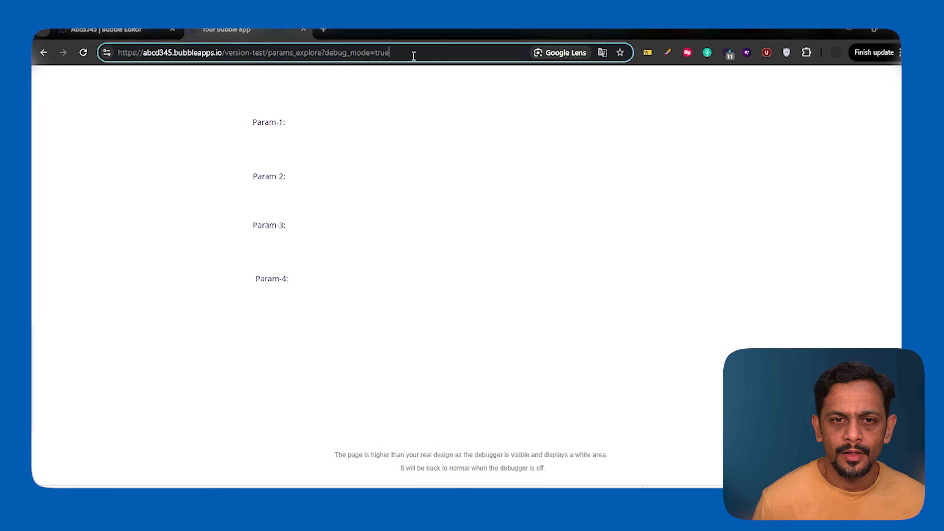
key("BackSpace")
key("BackSpace")
key("BackSpace")
key("BackSpace")
key("BackSpace")
key("BackSpace")
key("BackSpace")
key("BackSpace")
key("BackSpace")
key("BackSpace")
key("BackSpace")
key("BackSpace")
key("BackSpace")
key("BackSpace")
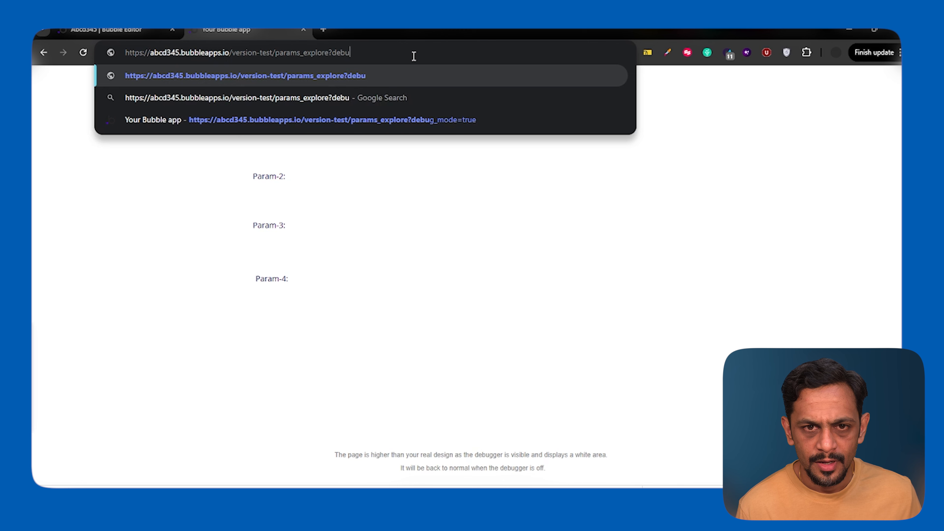
key("BackSpace")
type("para")
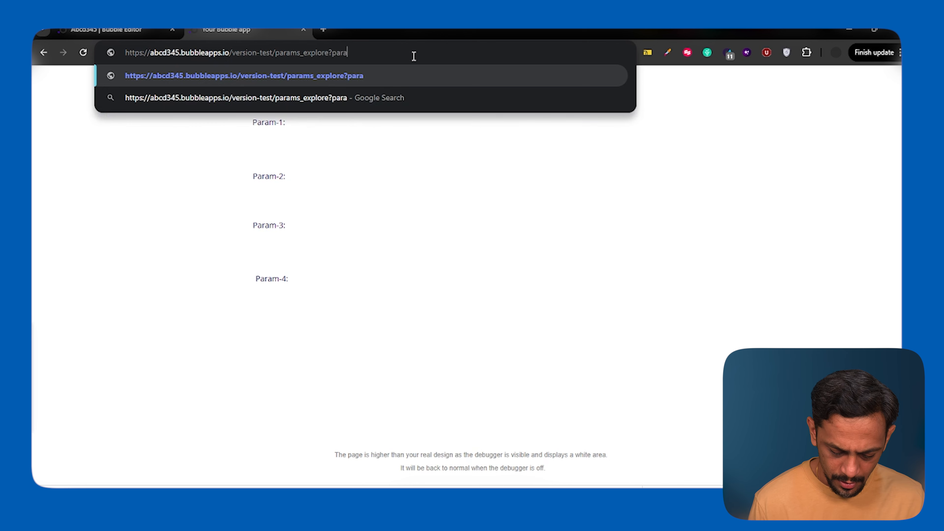
type("m1=123")
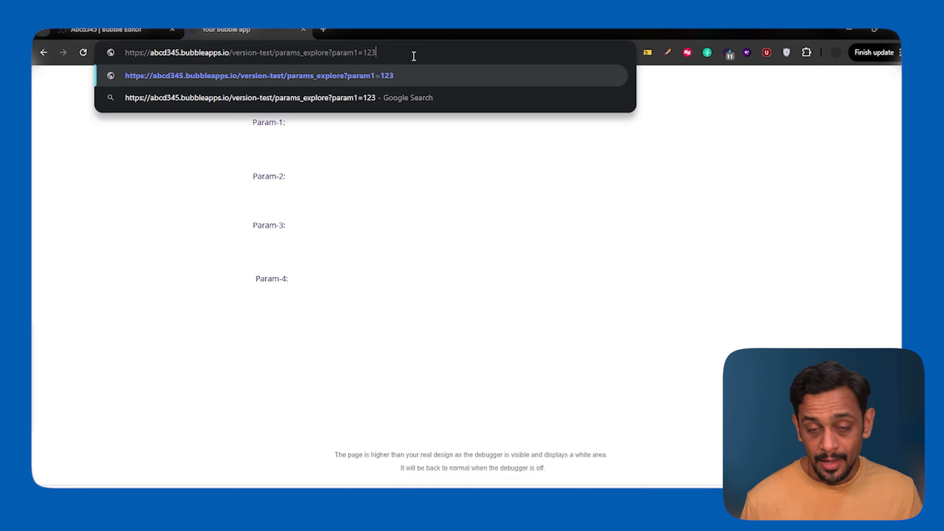
key("BackSpace")
key("BackSpace")
key("BackSpace")
key("BackSpace")
key("BackSpace")
key("BackSpace")
key("BackSpace")
key("BackSpace")
key("BackSpace")
key("BackSpace")
key("BackSpace")
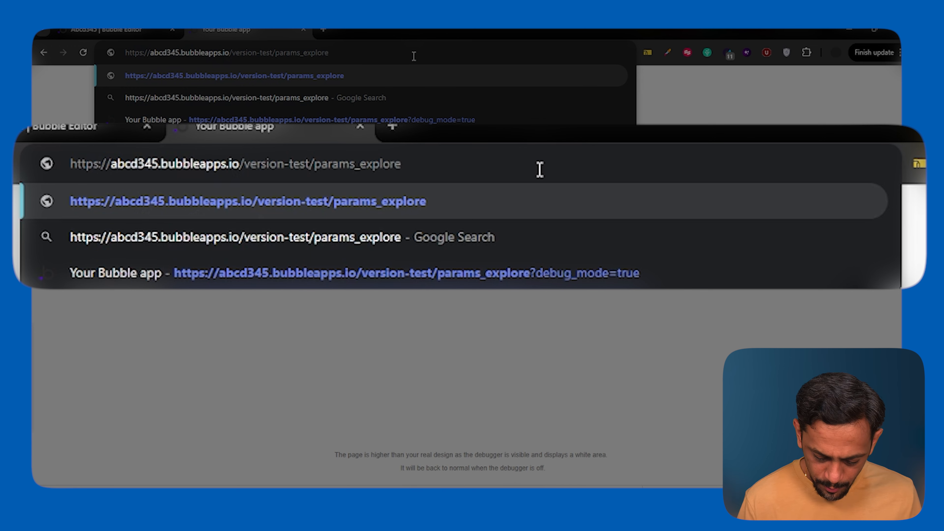
Append the query parameters param1=123 and param2=xyz to the params_explore preview address.
type("?param1=123")
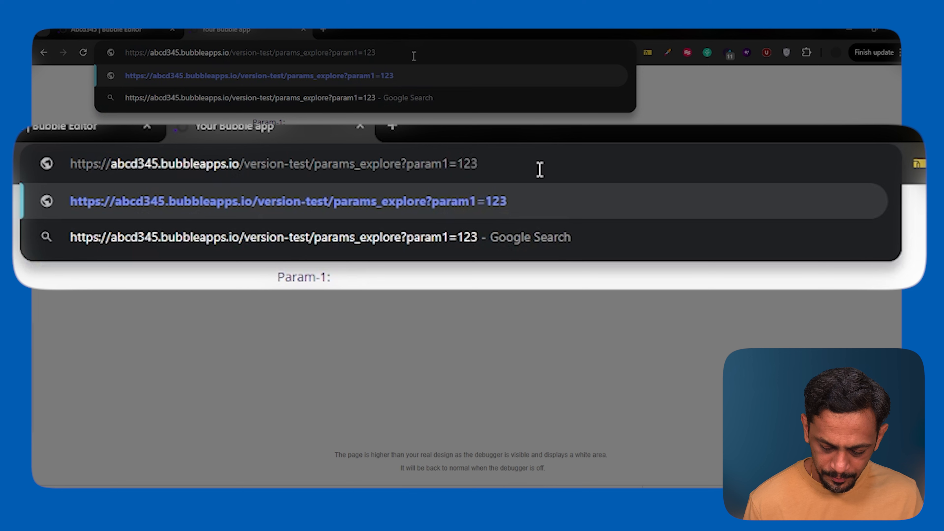
type("&par")
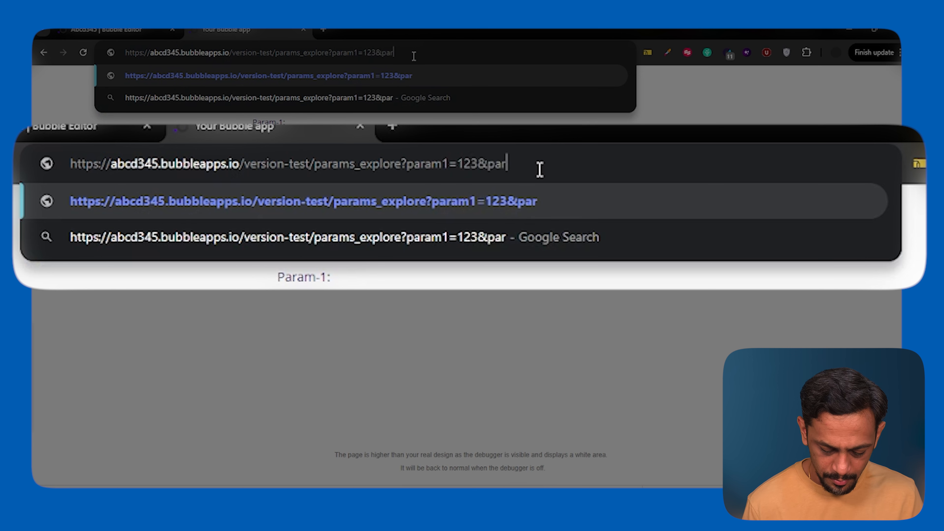
type("am2=")
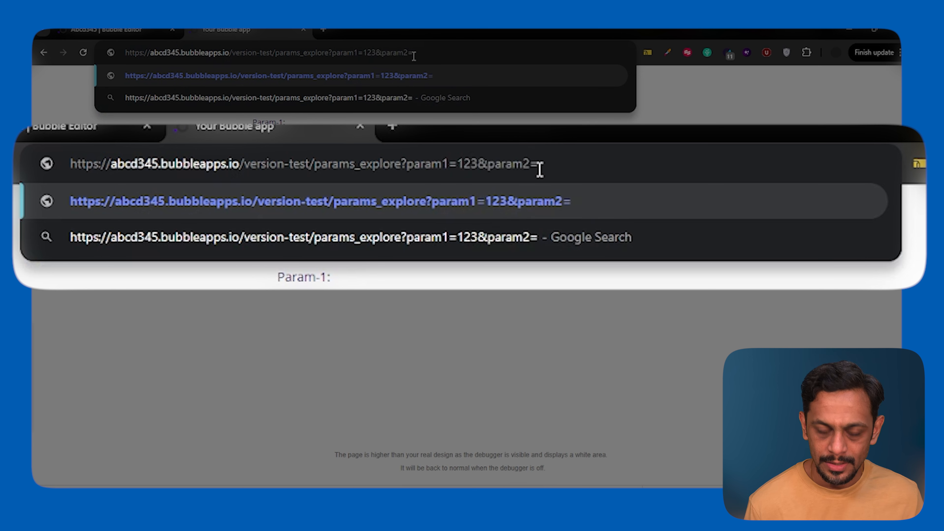
type("xyz")
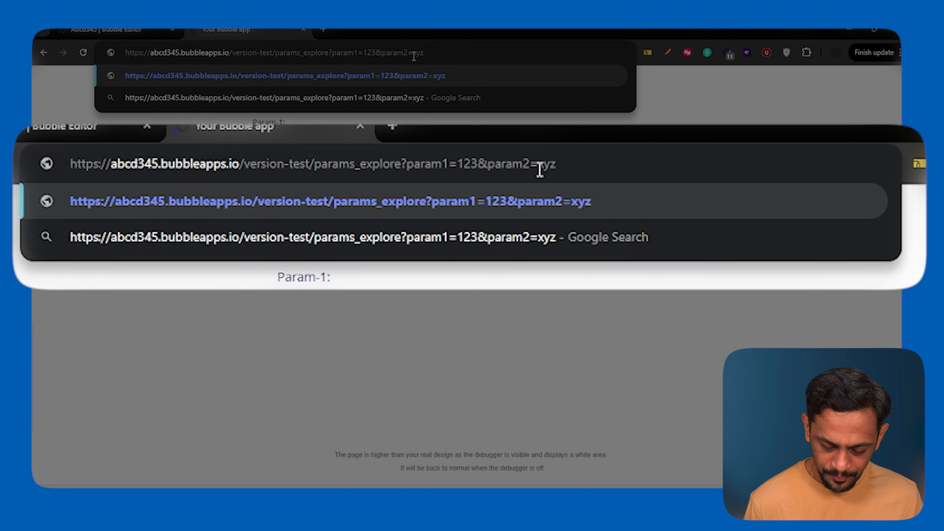
type("&para")
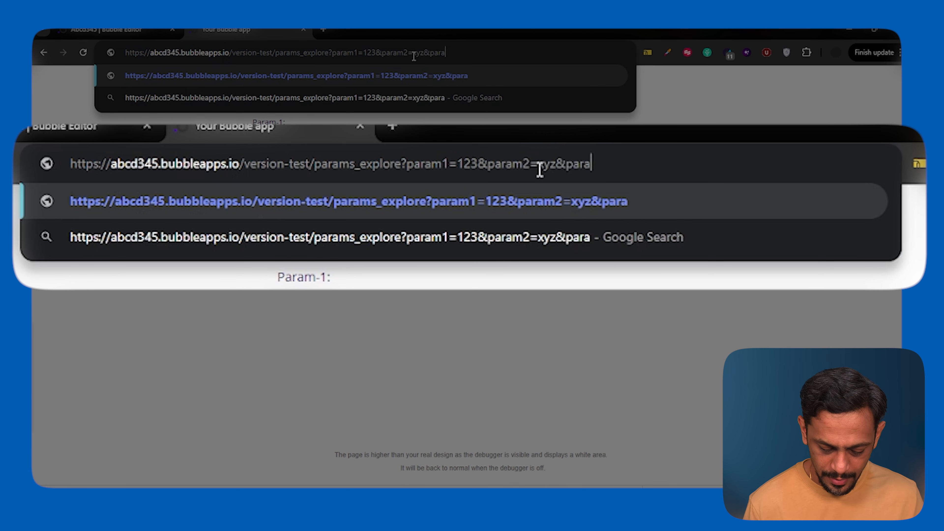
type("m3=")
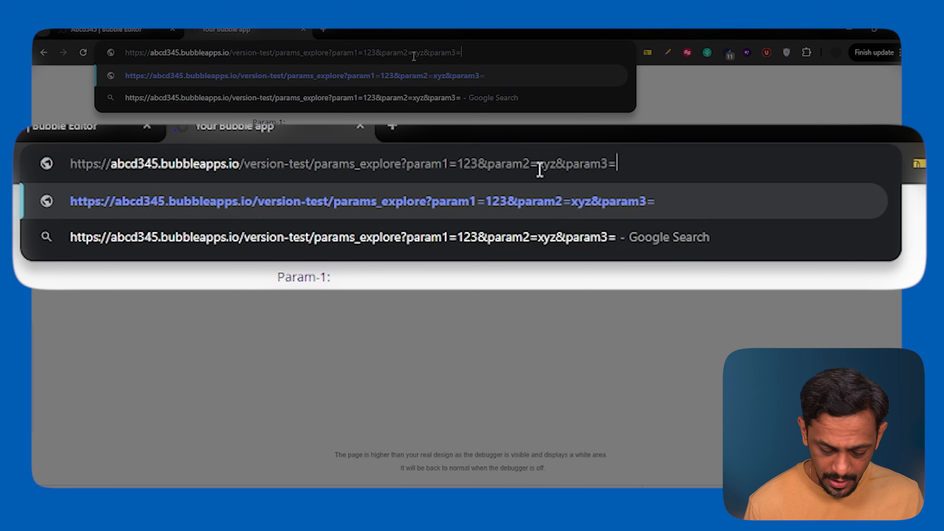
type("m")
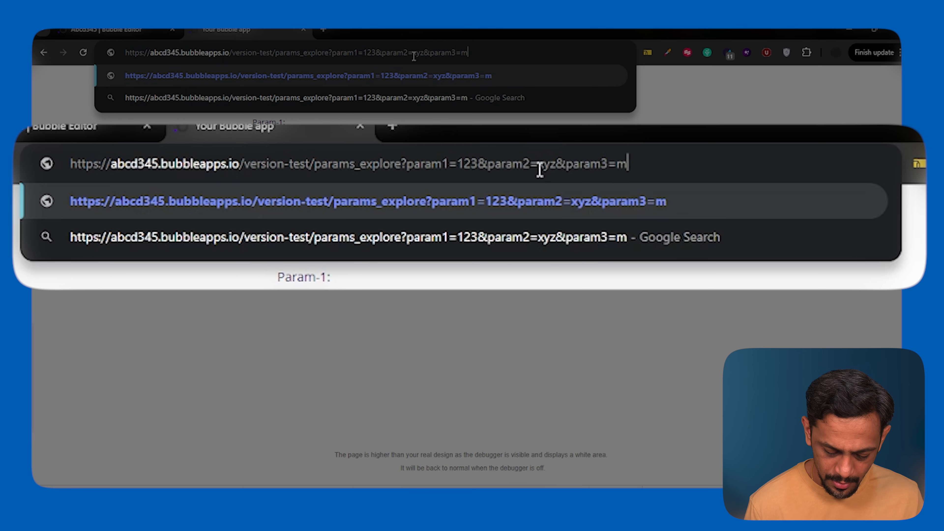
type("no&param4")
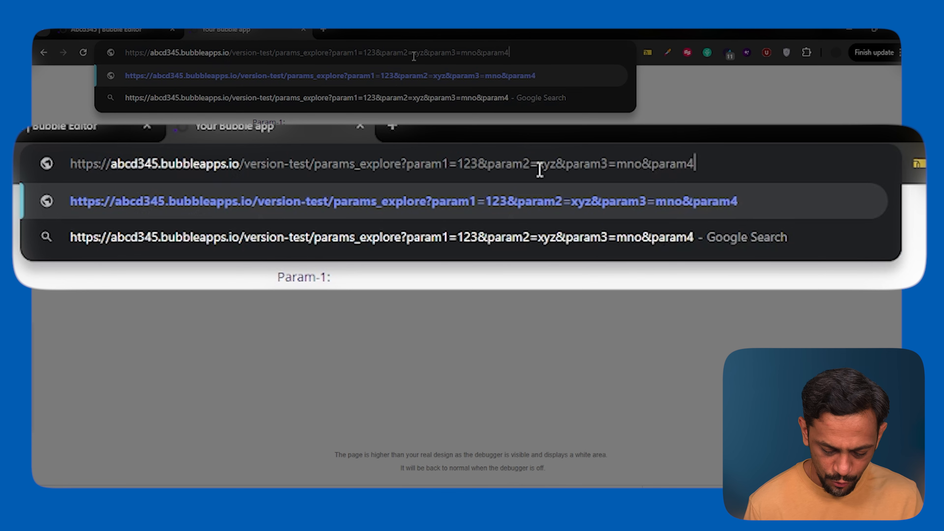
type("=")
type("abc")
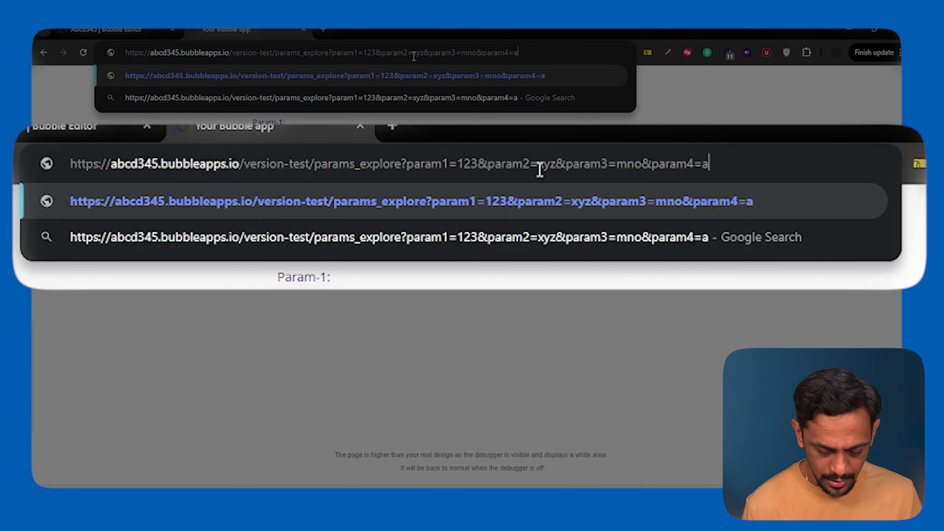
type("d")
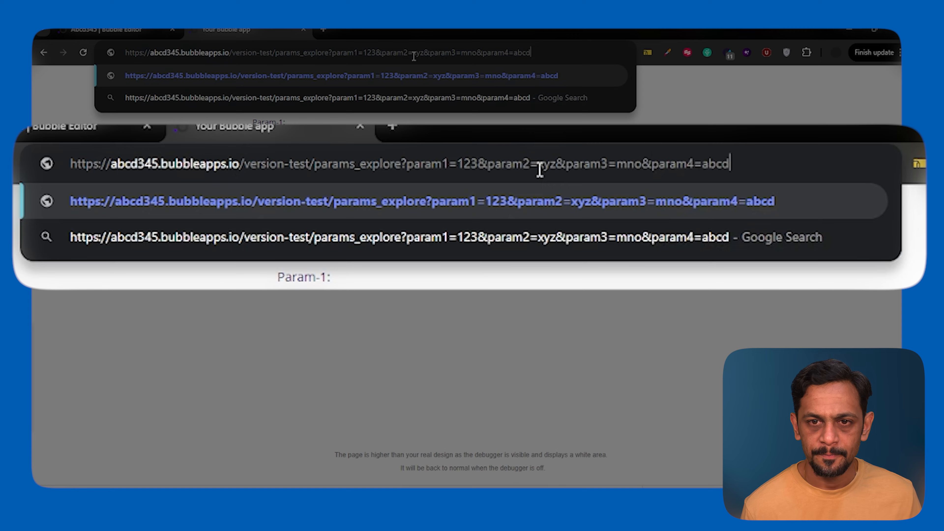
Add param3=mno and param4=abcd to the end of the preview address and load the page.
key("Return")
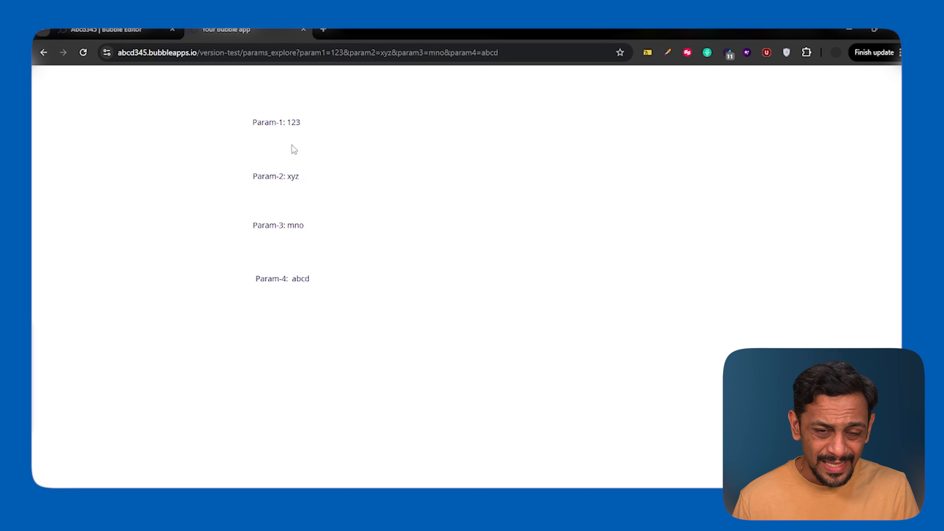
Cut param2=xyz out of the query string in the preview address.
left_click(358, 49)
key("Left")
key("Left")
key("Left")
key("Left")
key("Left")
key("Left")
key("Left")
key("Left")
key("Left")
key("Left")
key("Left")
key("Left")
key("Left")
key("Left")
key("Left")
key("Left")
key("Left")
key("Left")
key("Left")
key("Left")
Paste param2=xyz before param1 in the query string, separate them with an ampersand, and load the page.
key("Left")
key("Left")
key("Left")
key("shift+Right")
key("shift+Right")
key("shift+Right")
key("shift+Right")
key("shift+Right")
key("shift+Right")
key("shift+Right")
key("shift+Right")
key("shift+Right")
key("shift+Right")
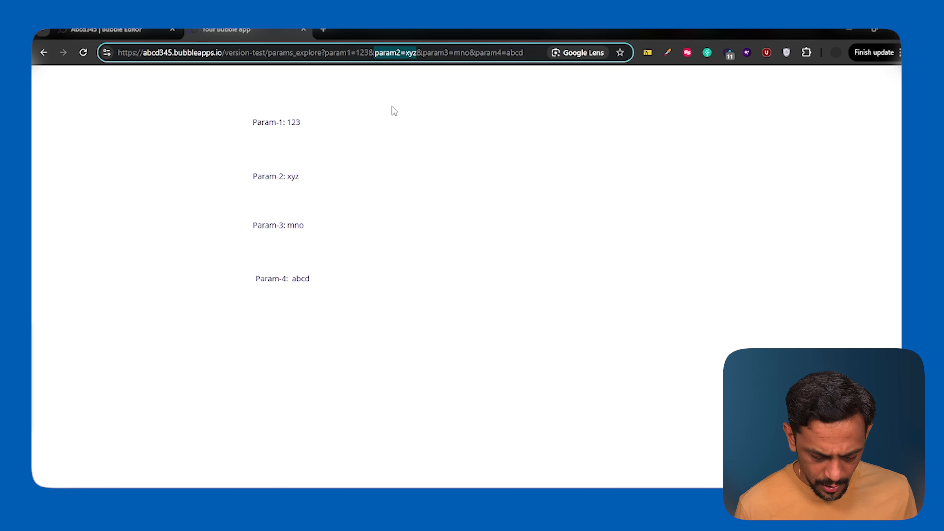
key("BackSpace")
key("Left")
key("Left")
key("Left")
key("Left")
key("Left")
key("Left")
key("Left")
key("Left")
key("Left")
key("Left")
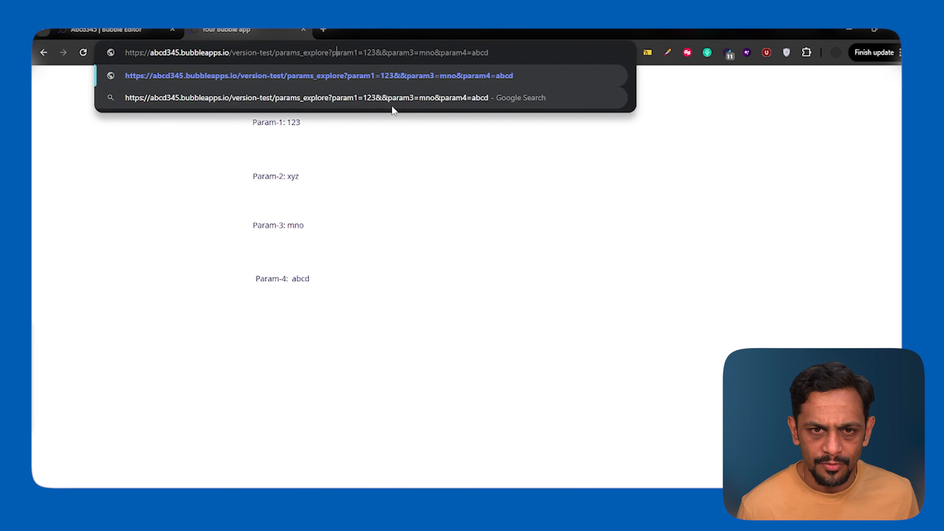
key("ctrl+v")
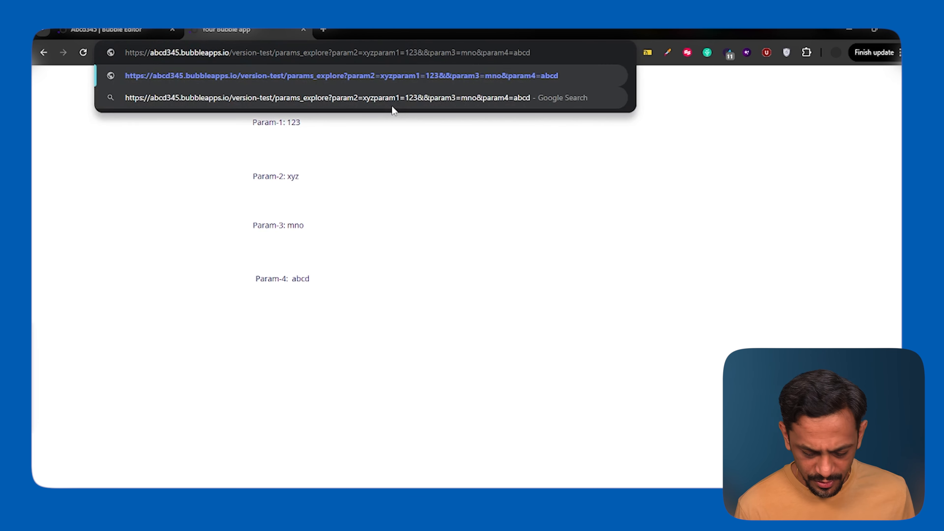
type("&")
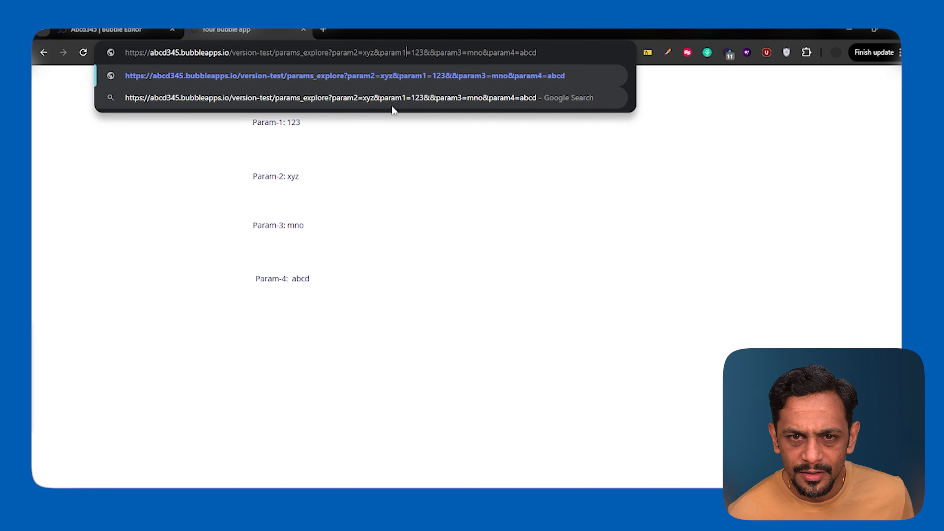
key("Return")
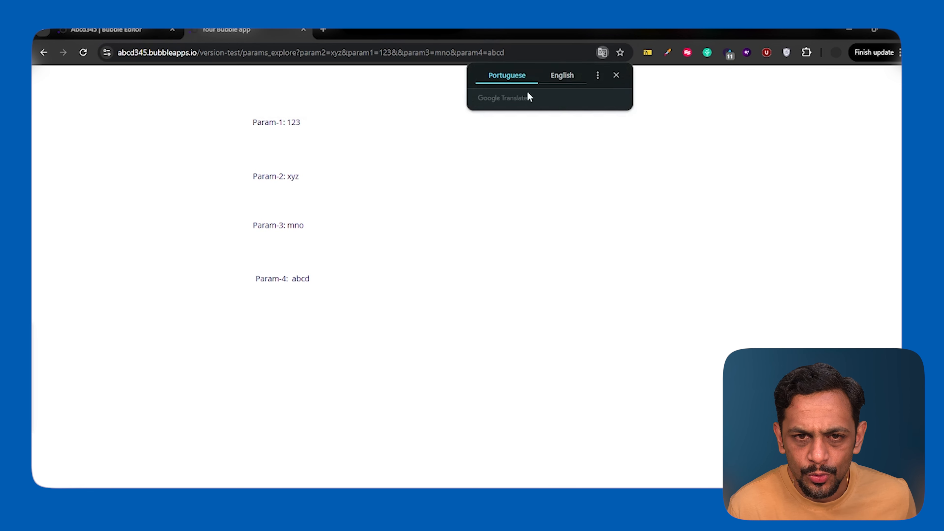
Remove the duplicate ampersand before param3 in the preview address and reload the page.
left_click(397, 53)
left_click(398, 52)
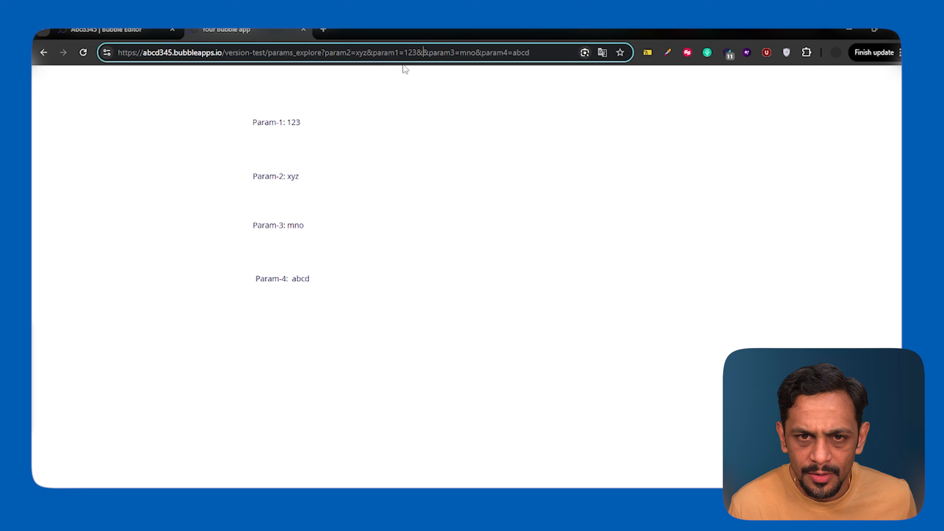
key("BackSpace")
key("Return")
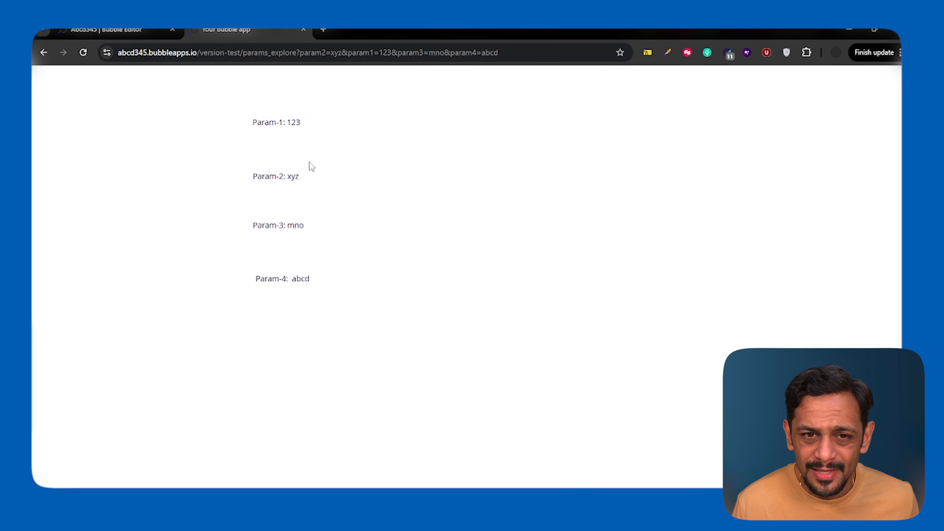
Move param4=abcd to the start of the query string, ahead of param2, and load the page.
left_click(458, 54)
key("End")
key("shift+Left")
key("shift+Left")
key("shift+Left")
key("shift+Left")
key("shift+Left")
key("shift+Left")
key("shift+Left")
key("shift+Left")
key("shift+Left")
key("shift+Left")
key("shift+Left")
key("ctrl+c")
key("BackSpace")
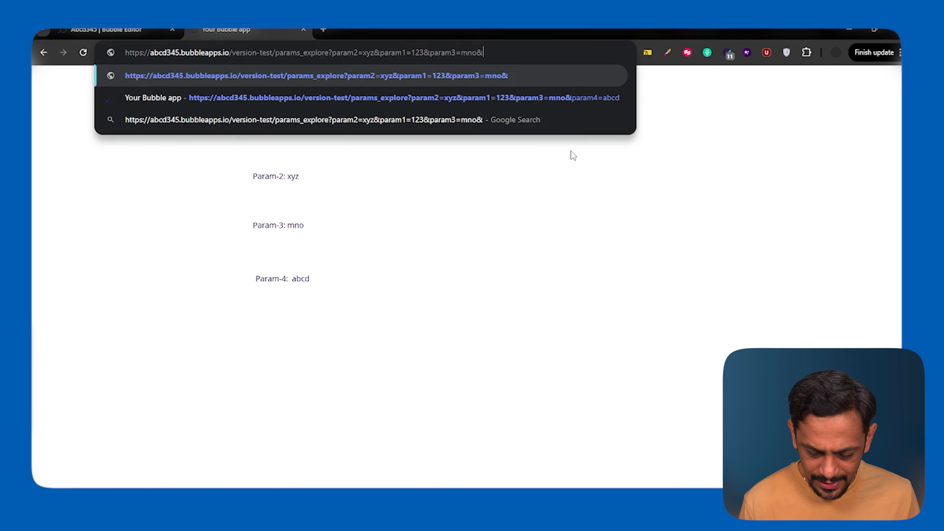
key("BackSpace")
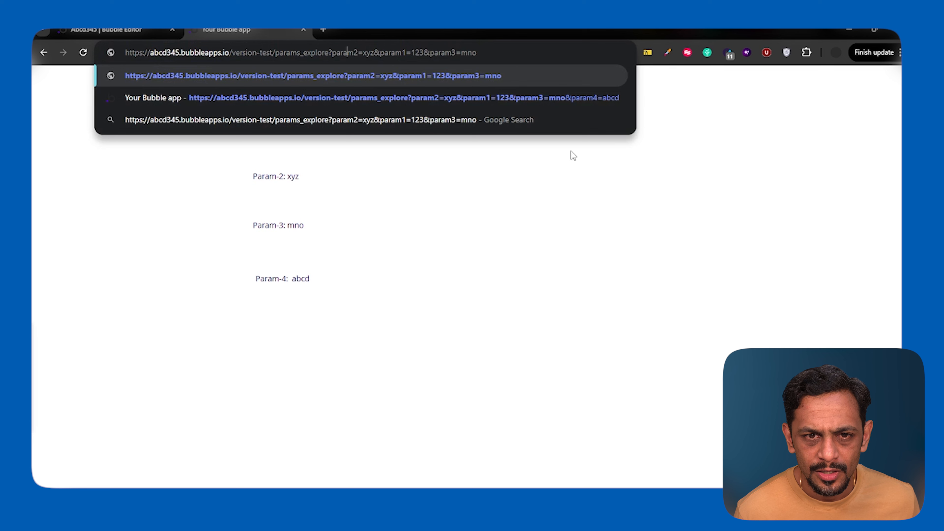
key("ctrl+v")
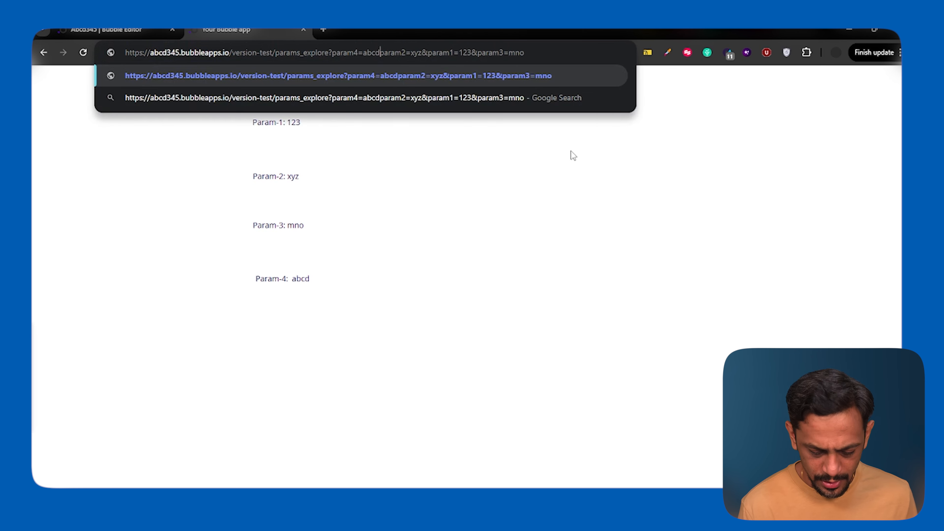
type("&")
key("Return")
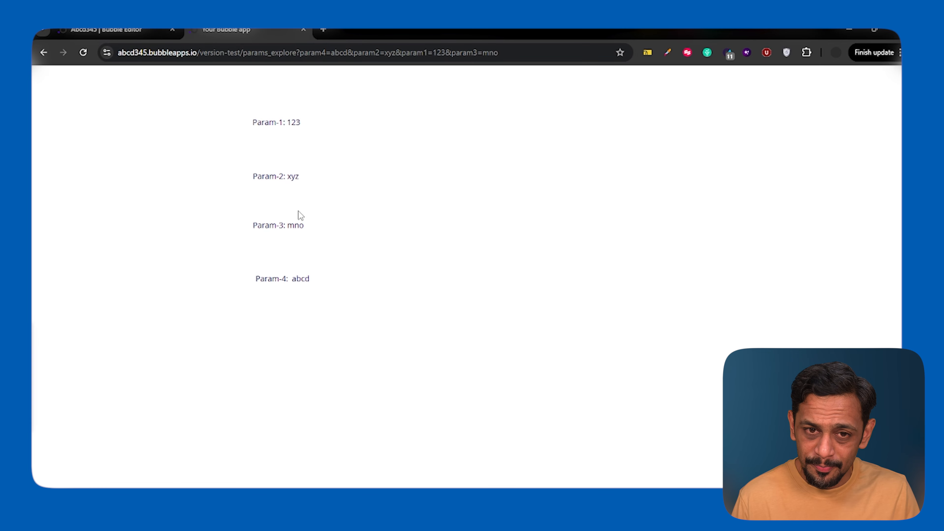
Return to the Bubble editor and set the Param-1 text's page-URL expression to Path segments as list.
left_click(142, 29)
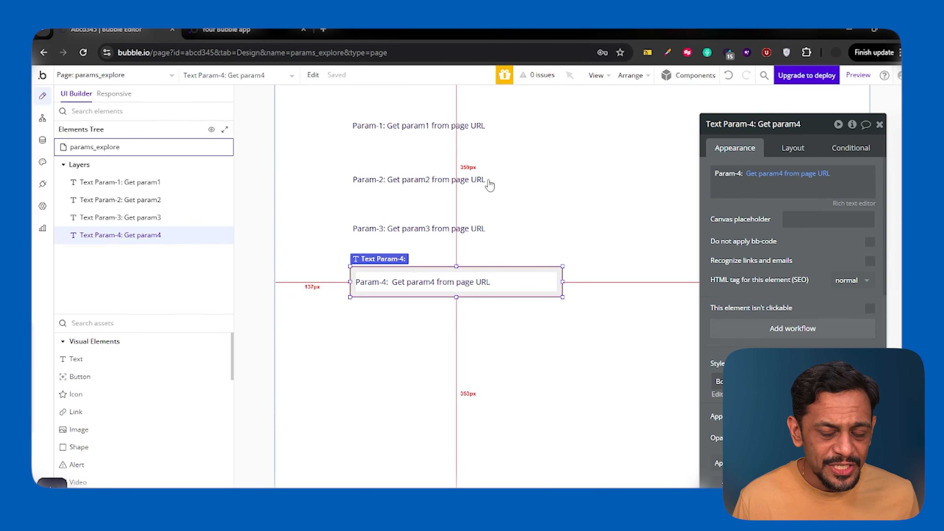
left_click(462, 134)
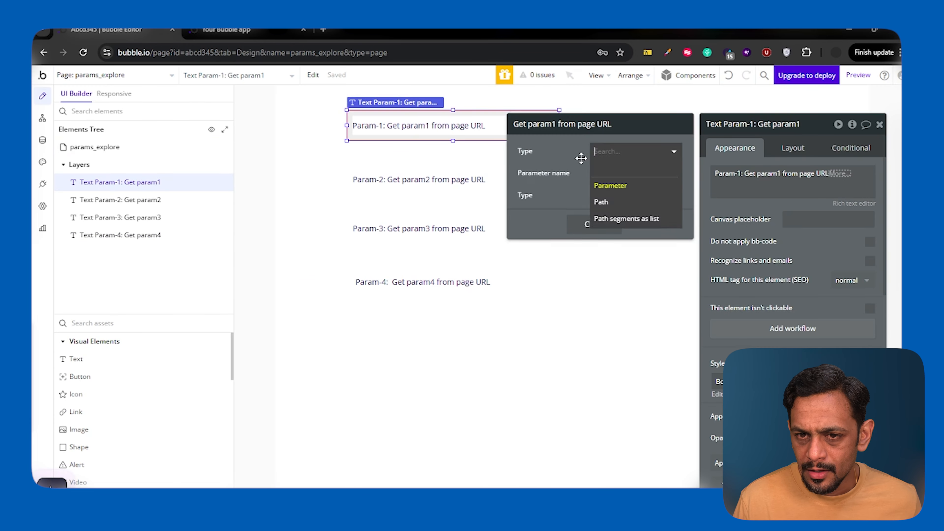
left_click(581, 158)
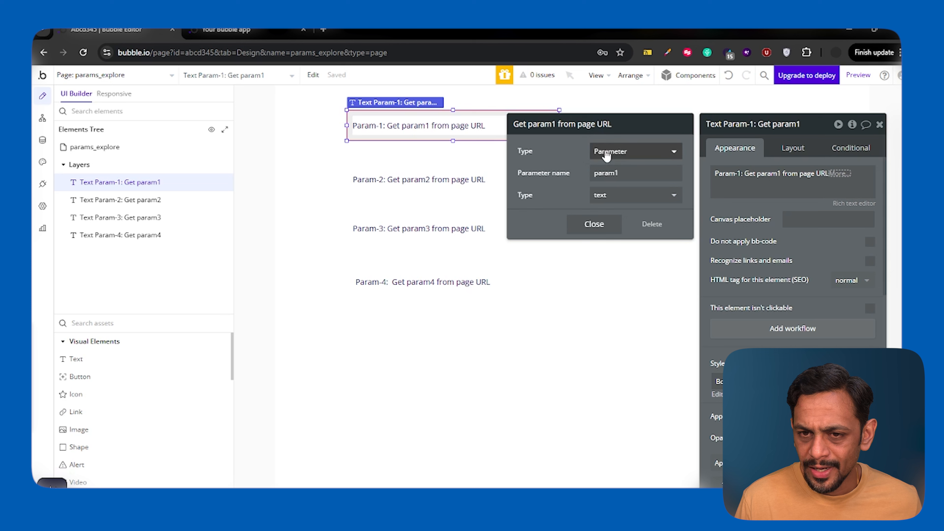
left_click(607, 156)
left_click(617, 219)
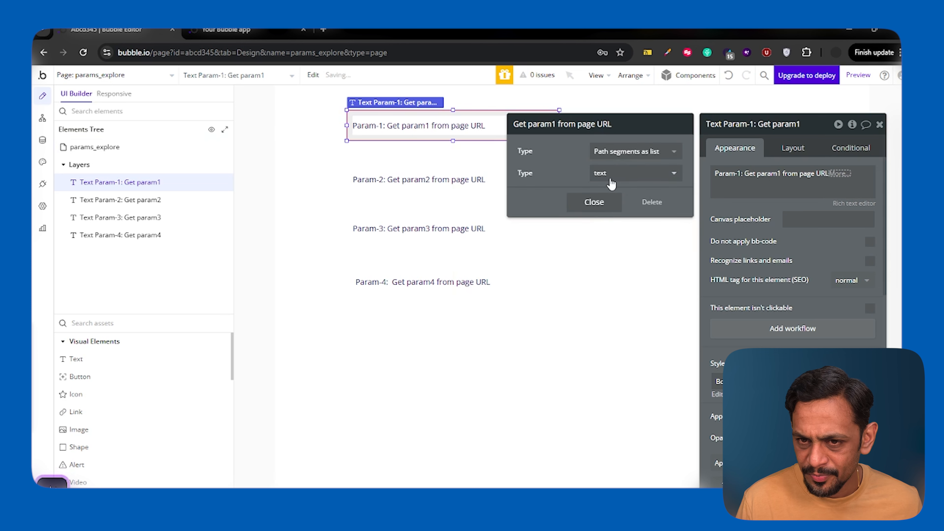
left_click(594, 202)
Extend the Param-1 text's page-URL expression with the :item # operator set to 1.
left_click(839, 173)
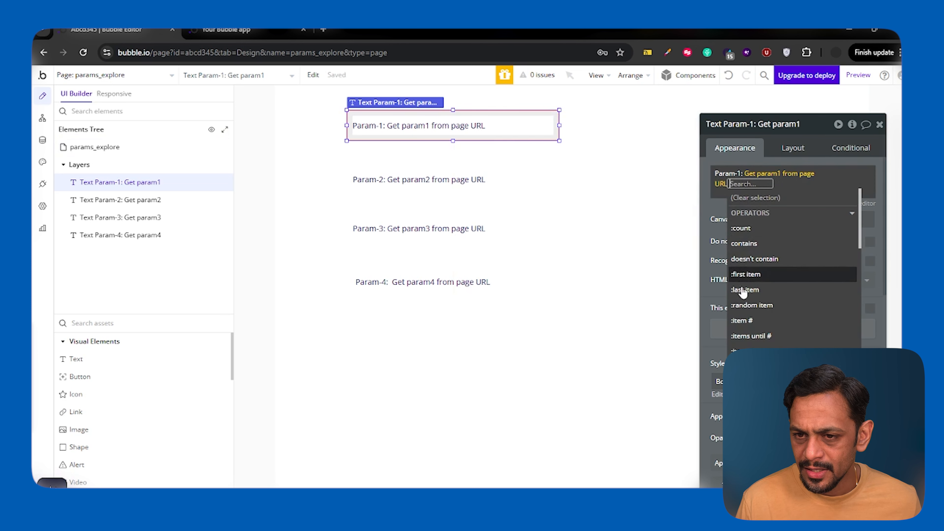
left_click(744, 320)
type("1")
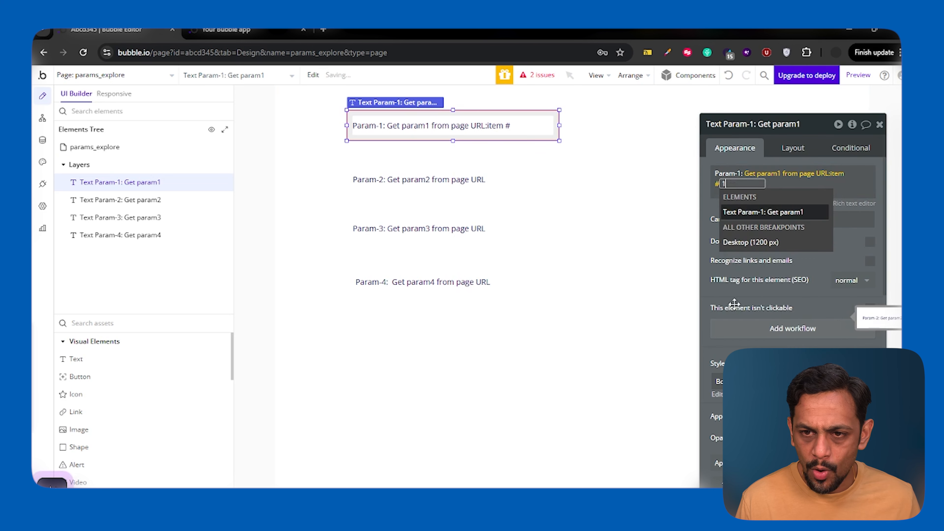
key("Return")
left_click(710, 219)
Copy the Param-1 expression into the Param-2 text in place of its own and set its item number to 2.
right_click(791, 175)
left_click(817, 146)
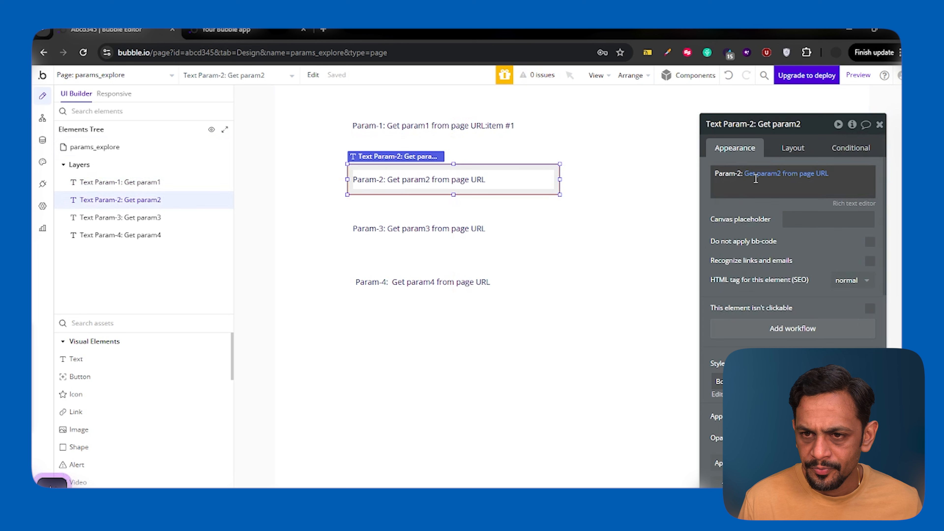
key("ctrl+v")
left_click(854, 175)
type("2")
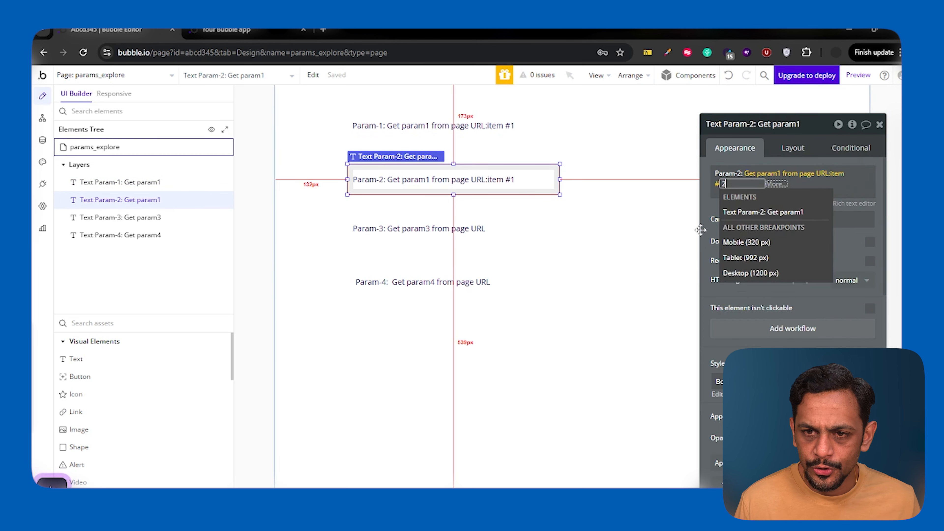
Replace the Param-3 text's expression with the copied path-segment expression and set its item number to 3.
left_click(419, 228)
right_click(758, 175)
left_click(822, 168)
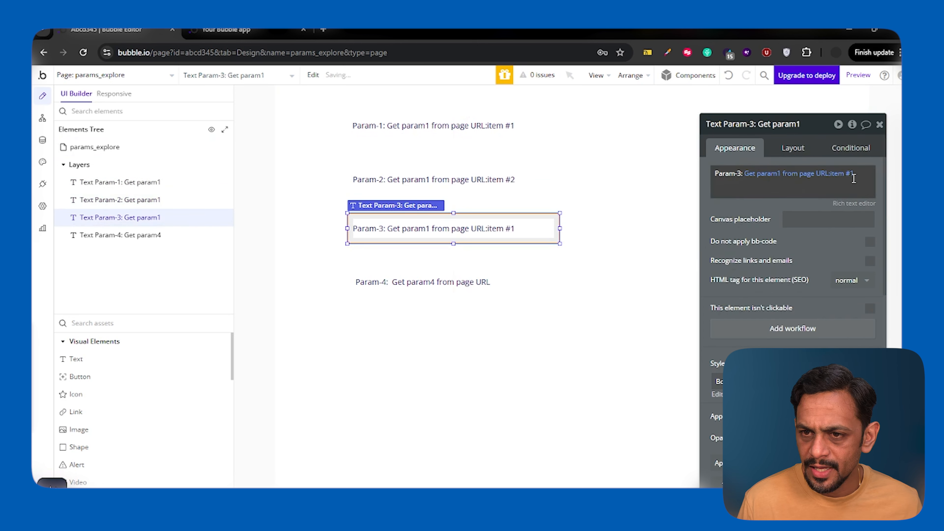
left_click(854, 175)
type("3")
Replace the Param-4 text's expression with the copied path-segment expression and set its item number to 4.
left_click(455, 282)
right_click(763, 177)
left_click(835, 157)
left_click(838, 180)
type("4")
Switch to the preview page and remove the whole query string after params_explore from its address.
left_click(274, 34)
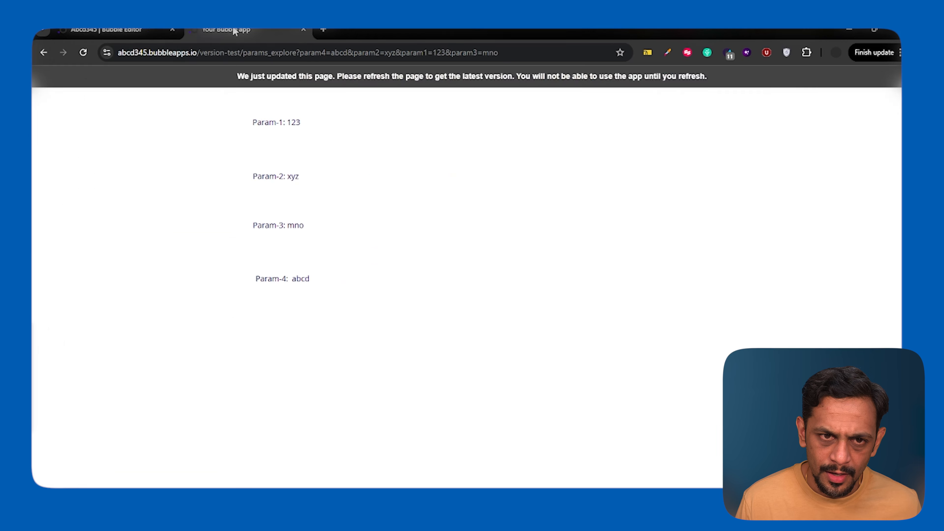
left_click(282, 52)
left_click(321, 52)
key("shift+End")
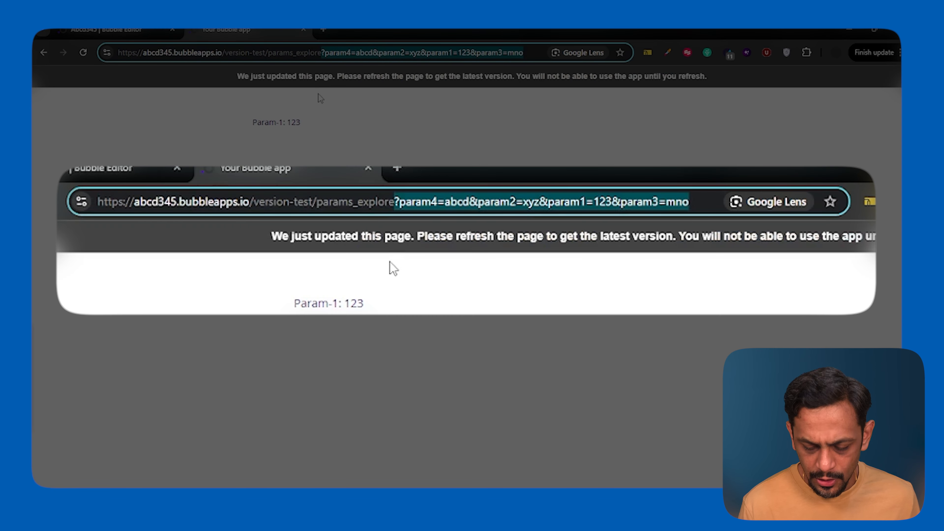
key("BackSpace")
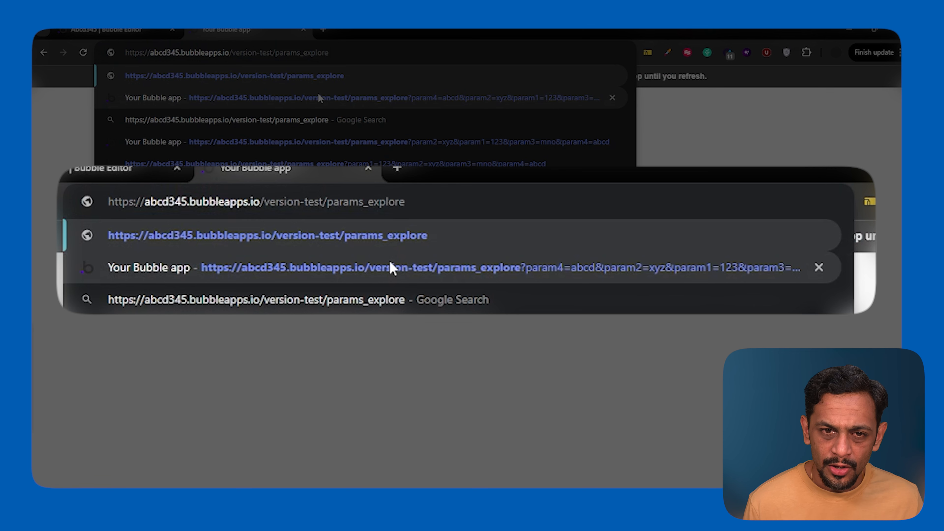
Append the path segments /123/xyz/mno/abcd to the params_explore address, load the page and check the Param-1 value.
type("/")
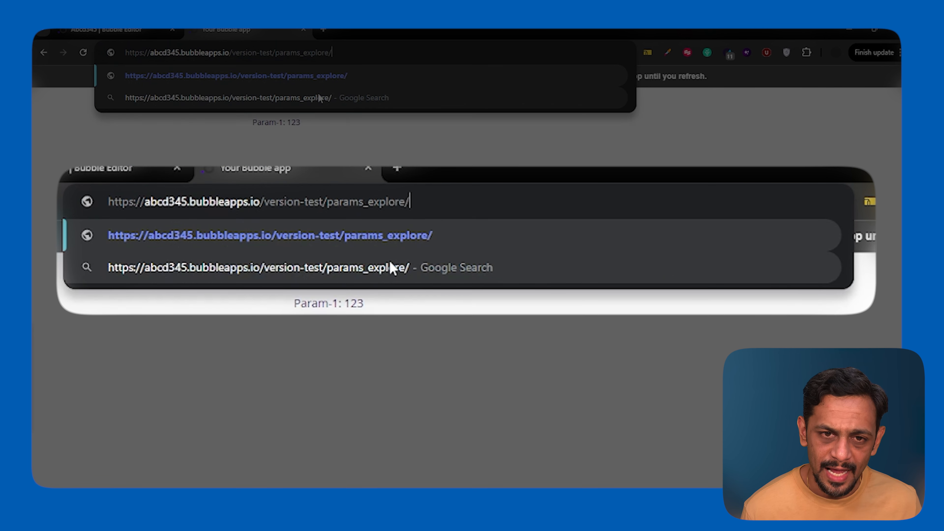
type("123/")
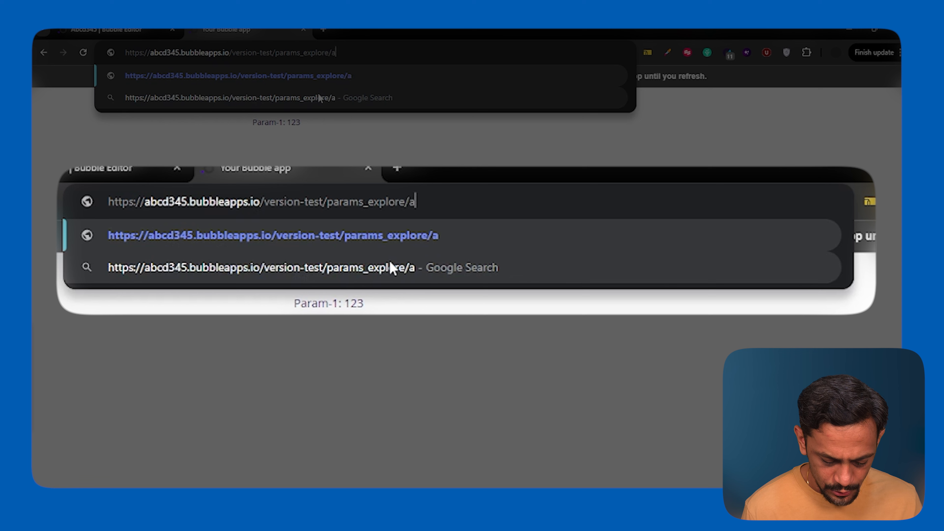
type("x")
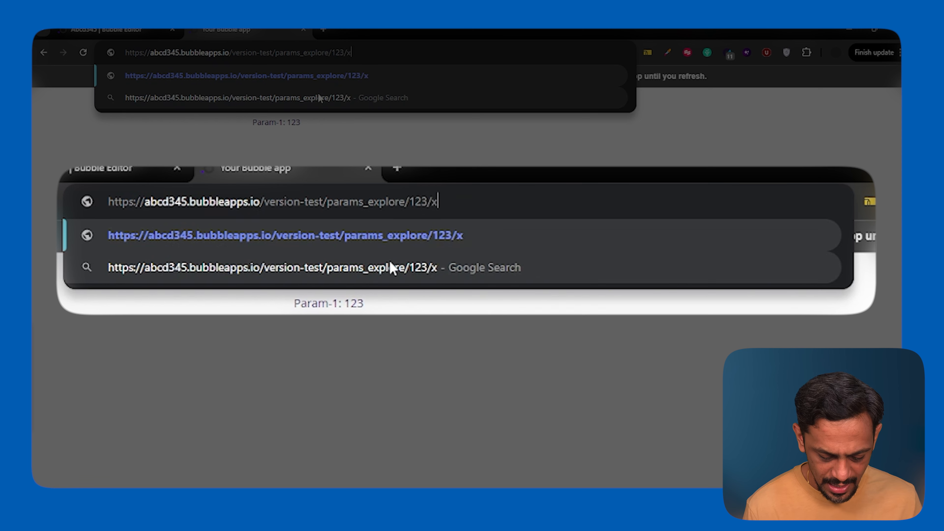
type("yz/")
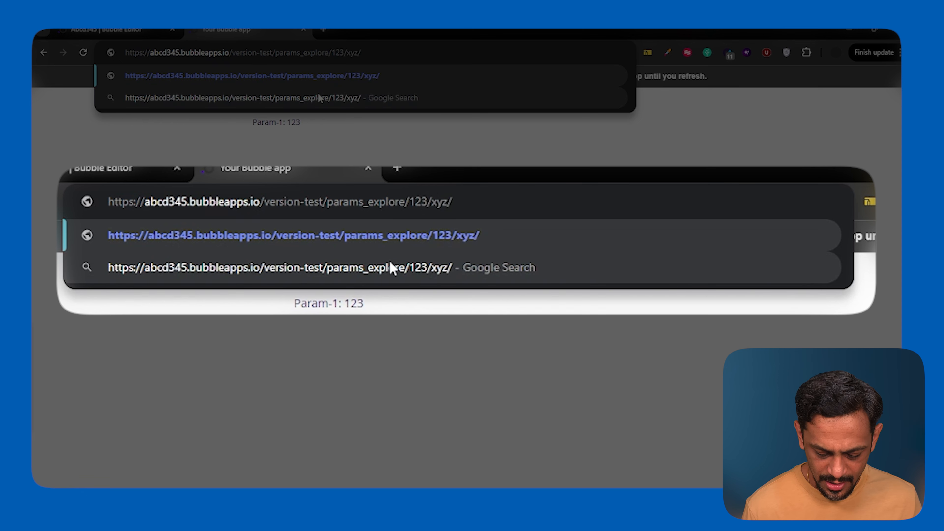
type("mno/abcd")
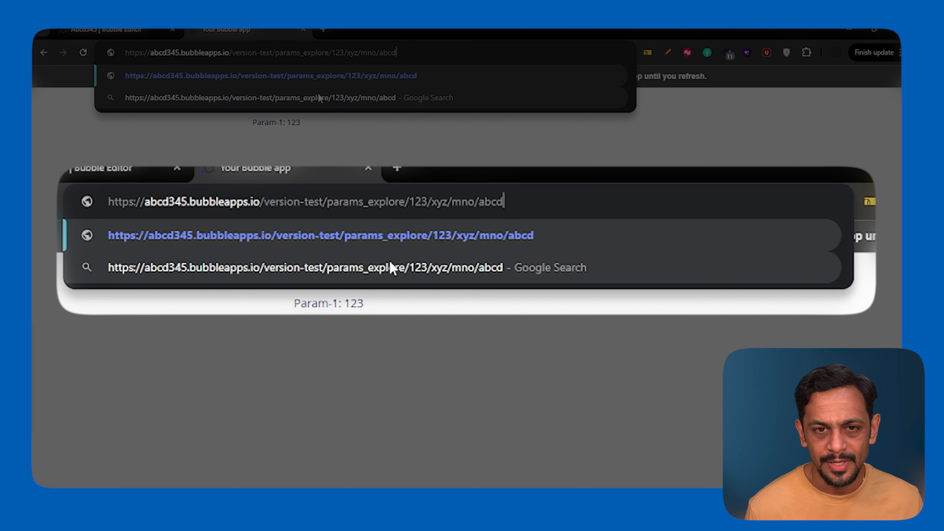
key("Return")
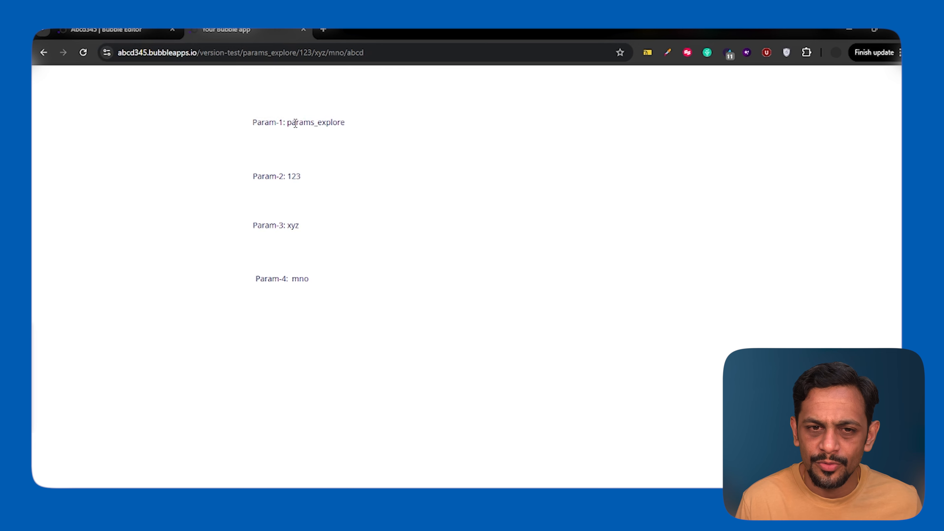
left_click_drag(289, 122, 371, 124)
left_click(316, 122)
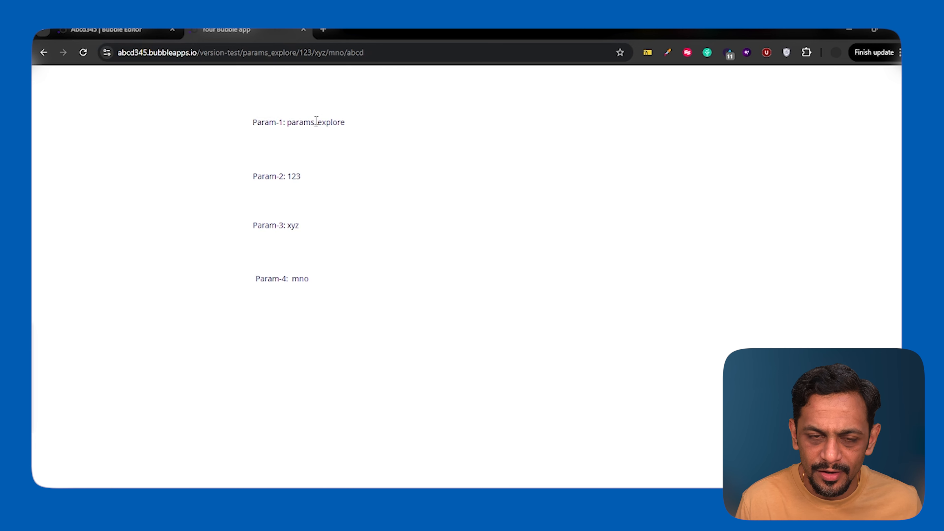
Try item number 2 in the Param-1 text's expression in the Bubble editor, and undo the change.
left_click(138, 32)
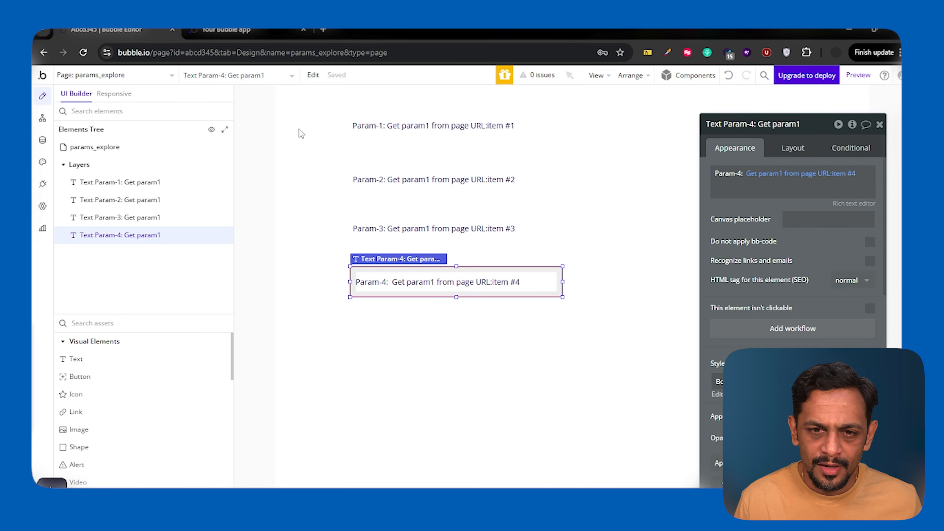
left_click(496, 129)
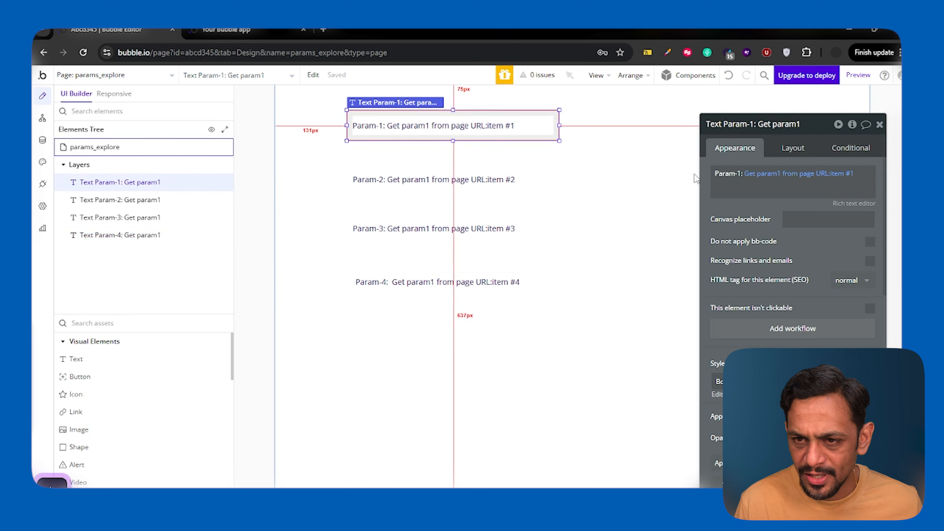
left_click(851, 175)
type("2")
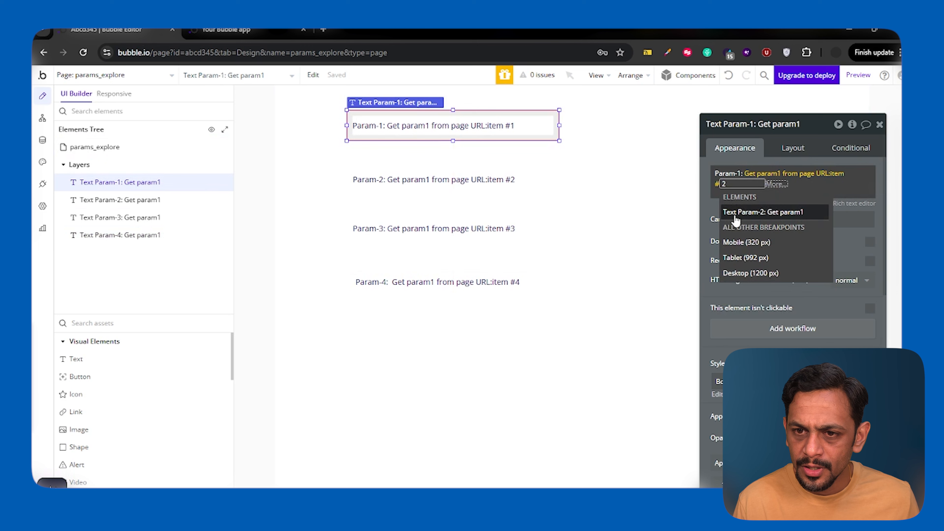
key("Return")
left_click(712, 207)
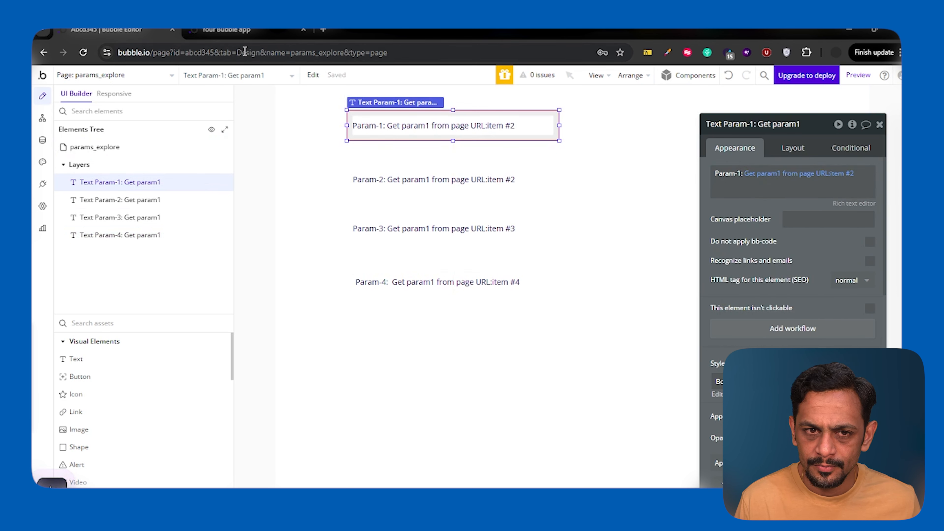
left_click(733, 80)
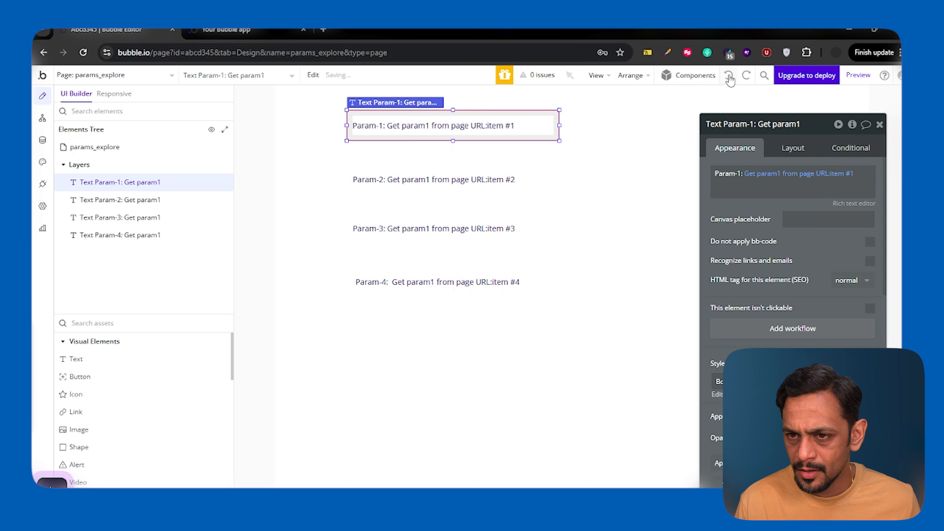
Compare the Param-1 value on the preview page with the path segments in its address.
left_click(260, 30)
left_click(273, 79)
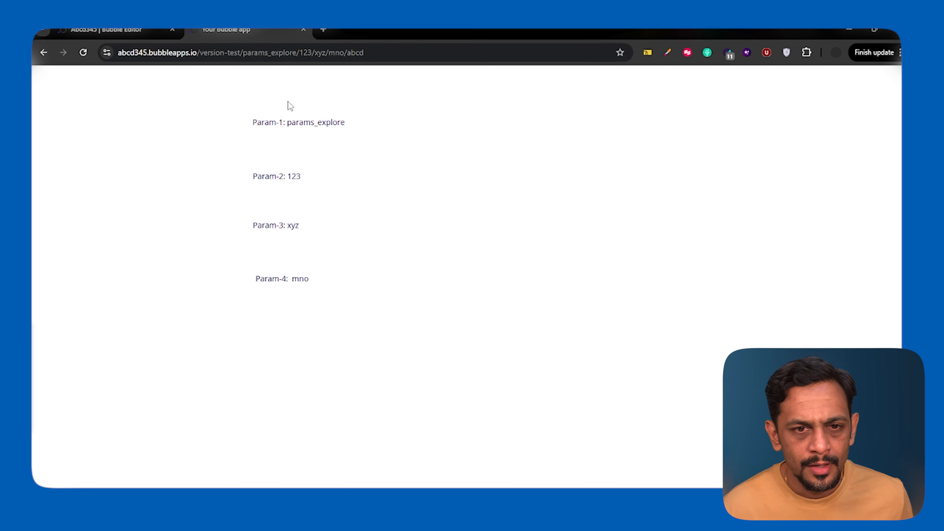
left_click_drag(288, 123, 359, 124)
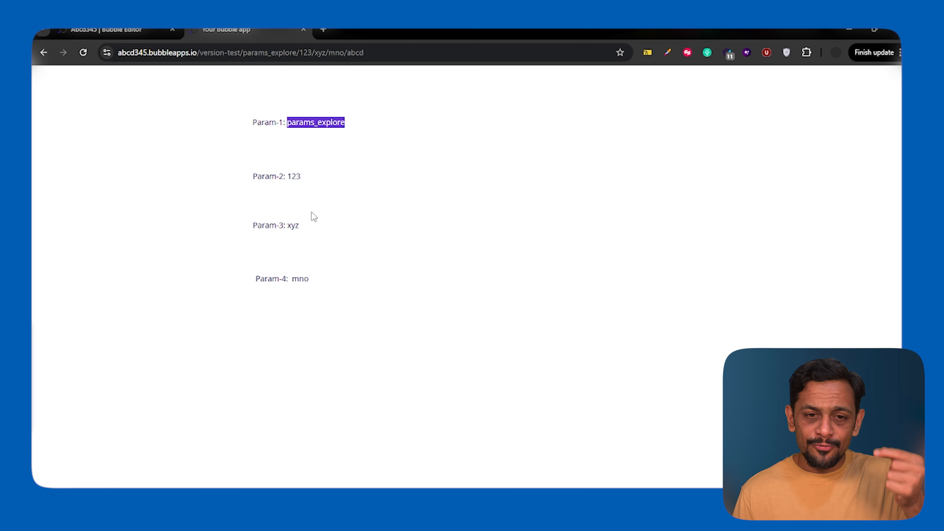
left_click(245, 59)
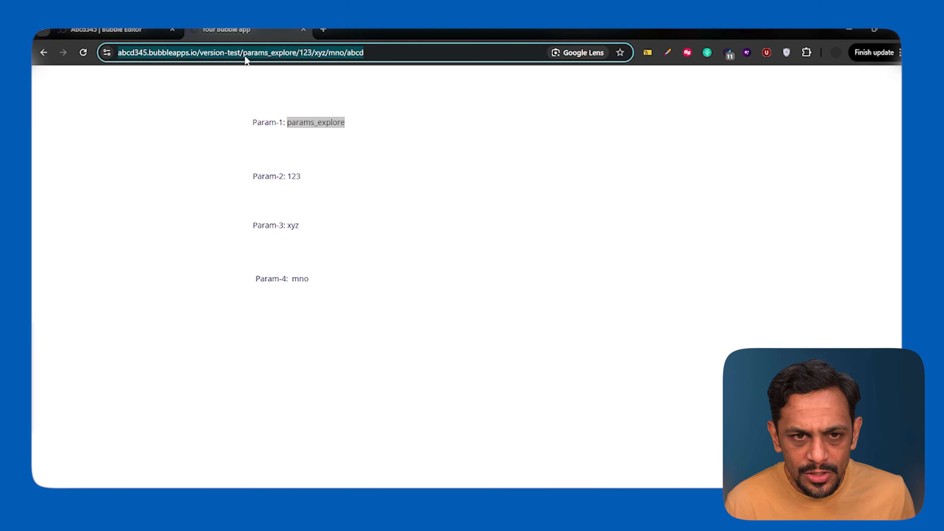
left_click(246, 59)
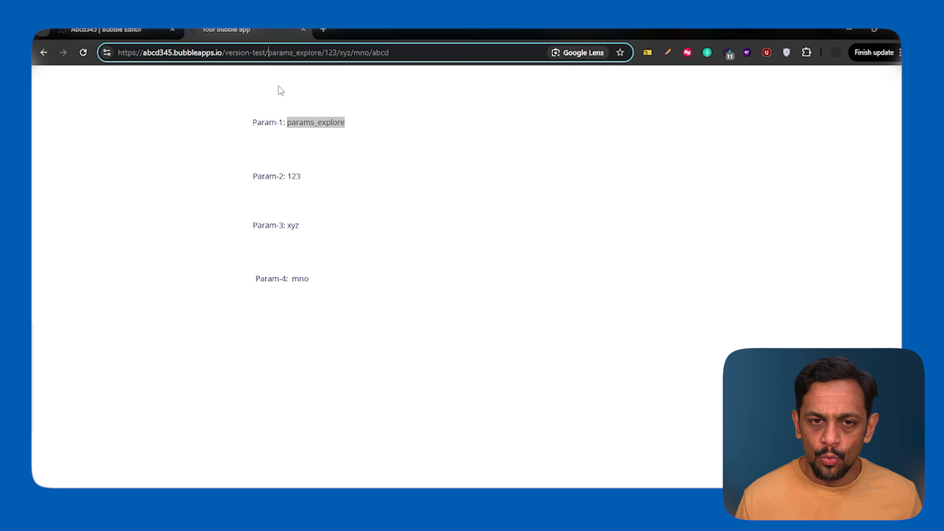
In the Bubble editor, set the expression's item number to 2 in the Param-1 text and 3 in the Param-2 text.
left_click(147, 30)
left_click(849, 175)
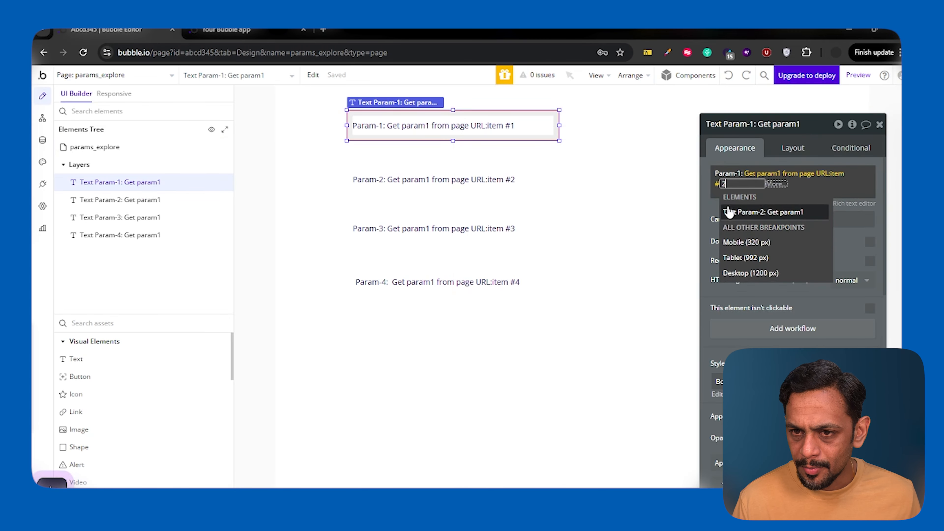
left_click(539, 182)
left_click(850, 175)
type("3")
key("Return")
left_click(665, 216)
Set the item number in the Param-3 text's expression to 4.
left_click(539, 228)
left_click(849, 175)
type("4")
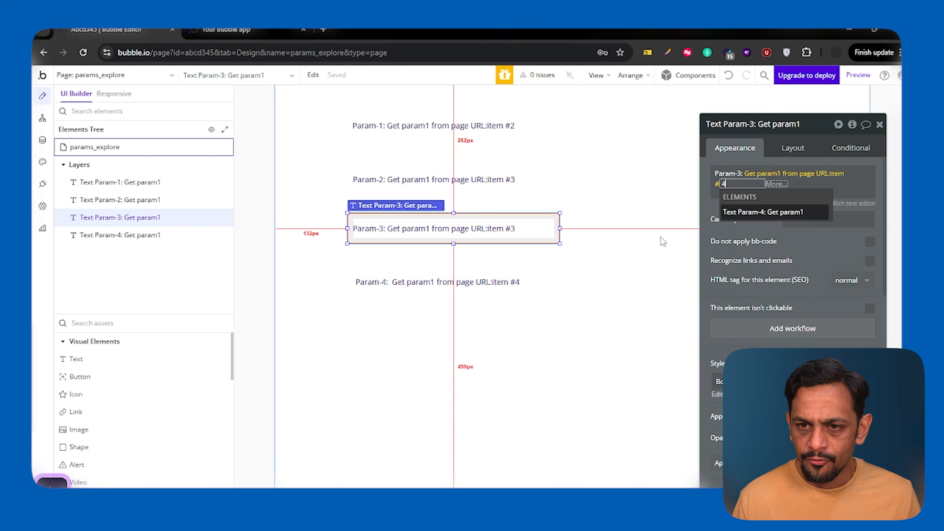
left_click(710, 213)
Set the item number in the Param-4 text's expression to 5, and reload the preview page.
left_click(539, 283)
left_click(852, 174)
type("5")
left_click(721, 213)
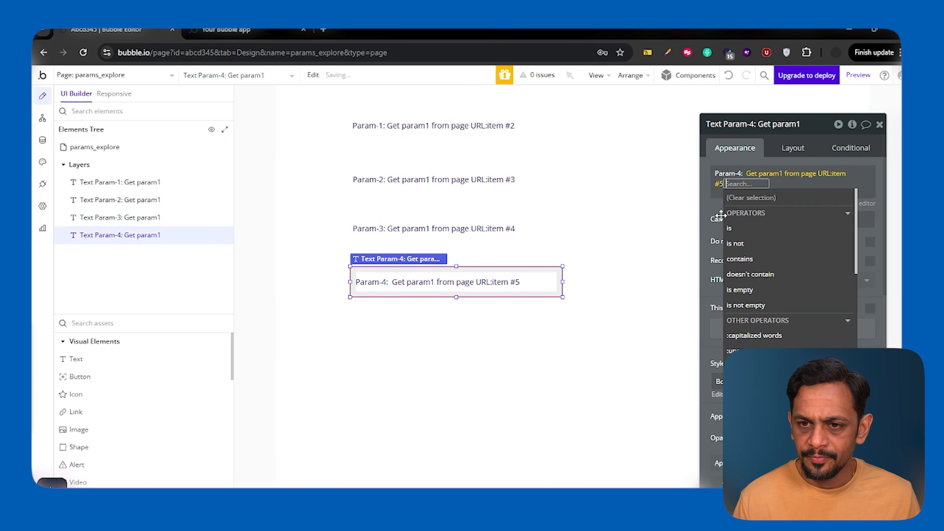
left_click(715, 211)
left_click(236, 29)
key("F5")
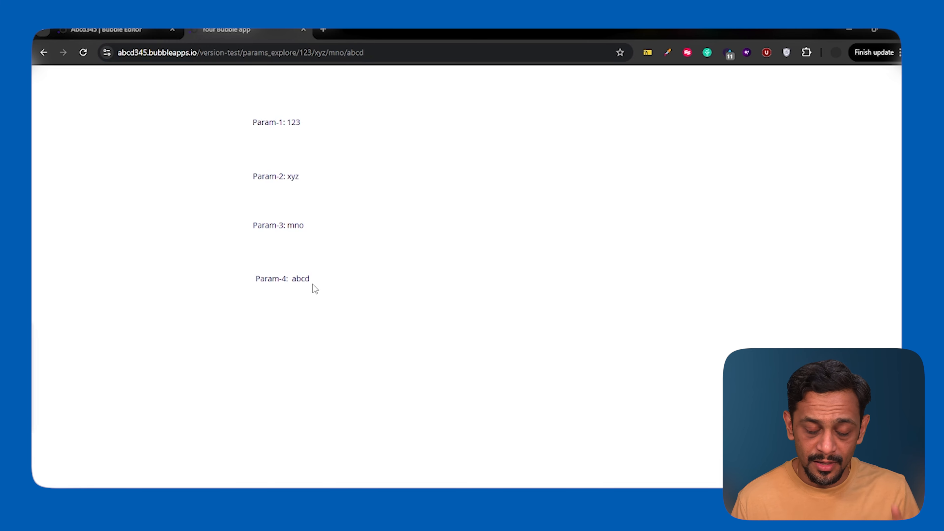
Remove the final /abcd segment from the preview page's address.
left_click(372, 55)
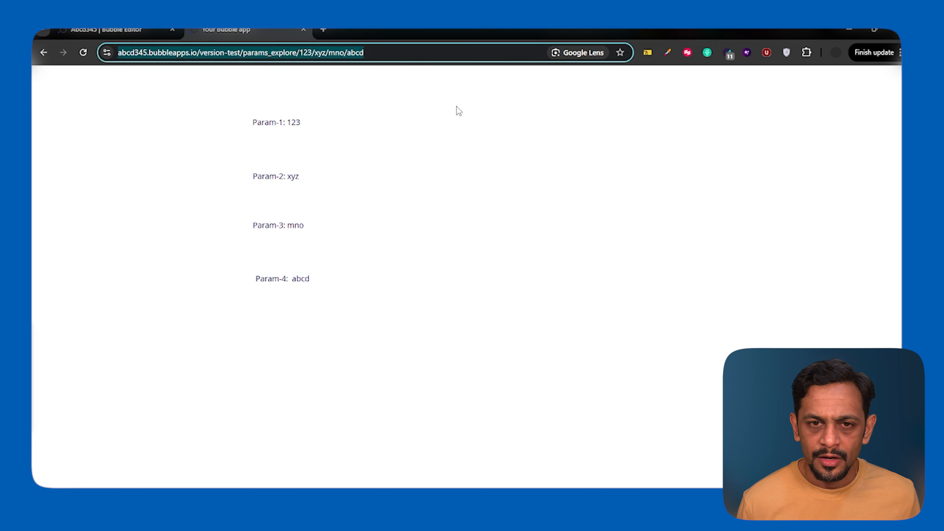
key("Right")
key("shift+Left")
key("shift+Left")
key("shift+Left")
key("shift+Left")
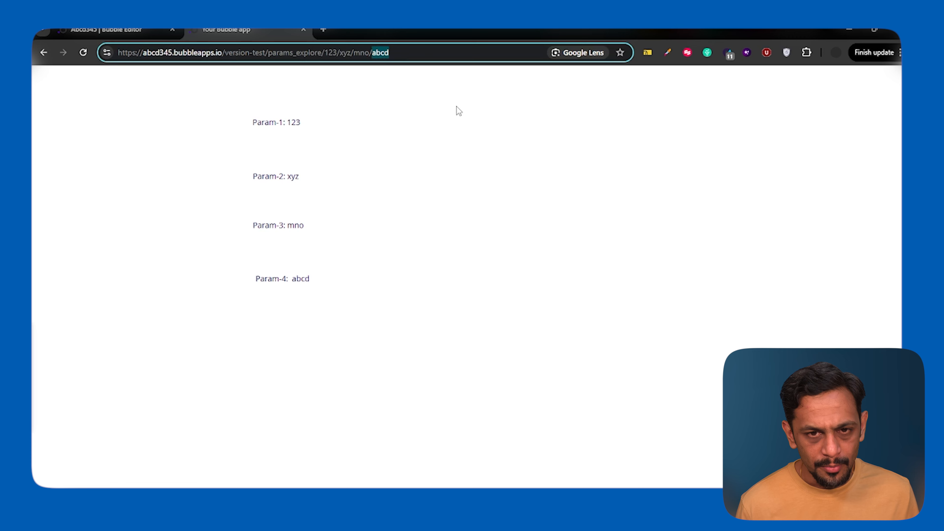
key("BackSpace")
key("BackSpace")
Insert the segment abcd/ before 123 in the preview address and load the page.
key("Left")
key("Left")
key("Left")
key("Left")
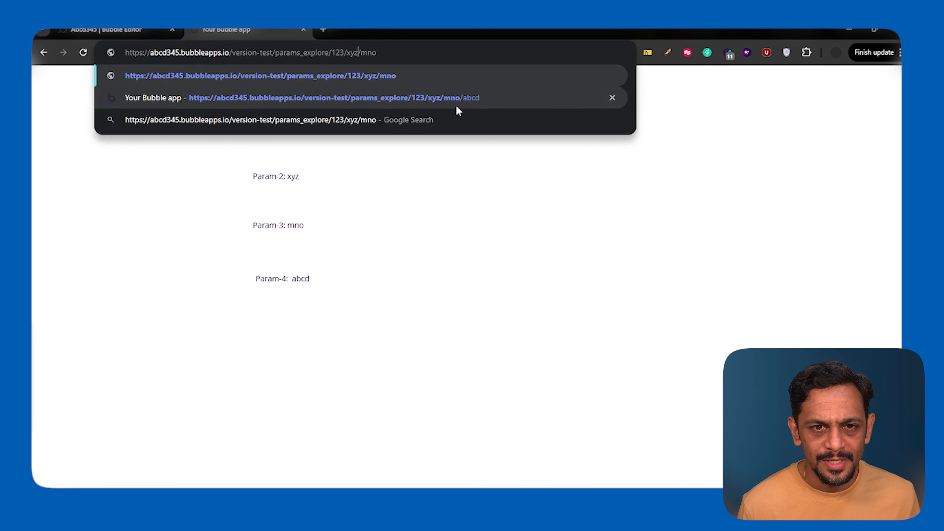
key("Left")
key("Left")
key("Left")
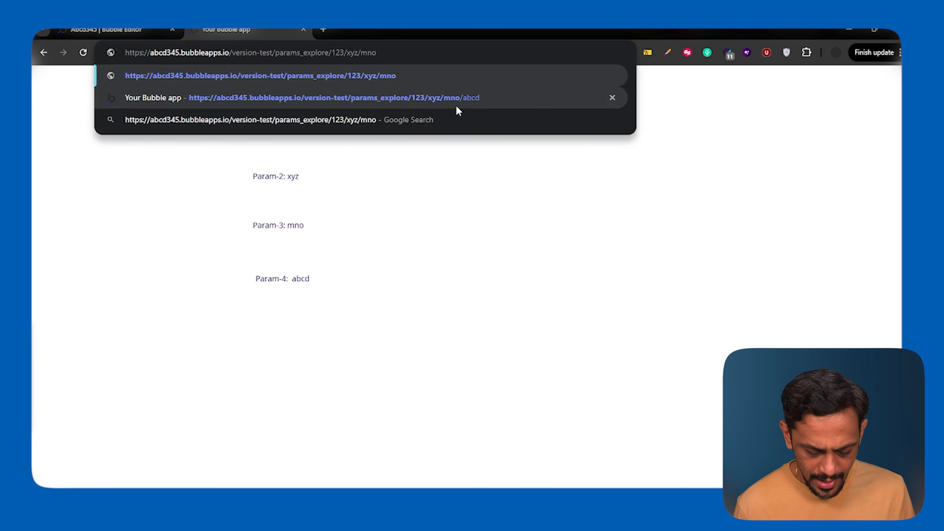
type("abcd/")
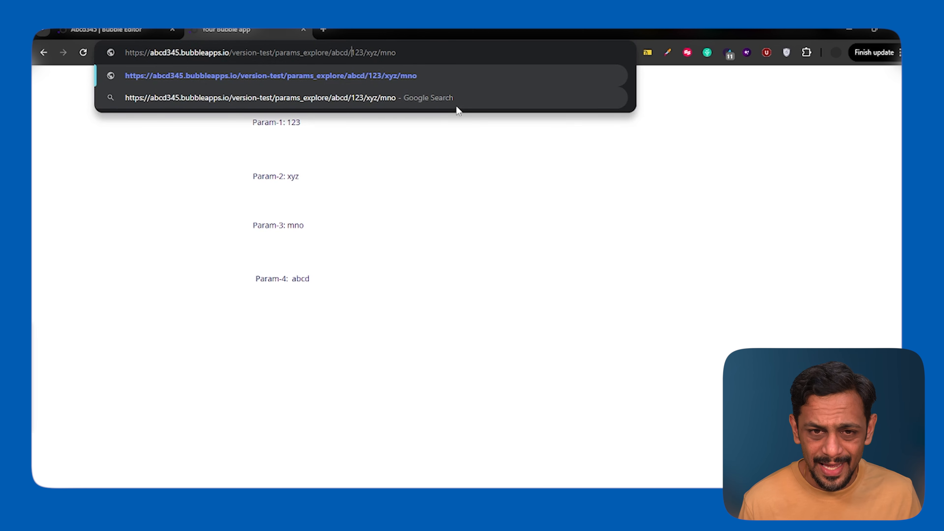
key("Return")
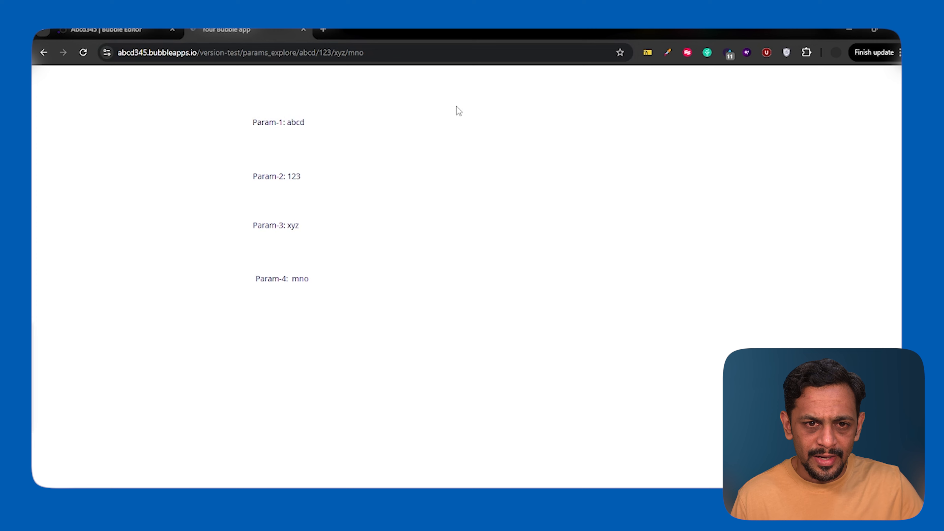